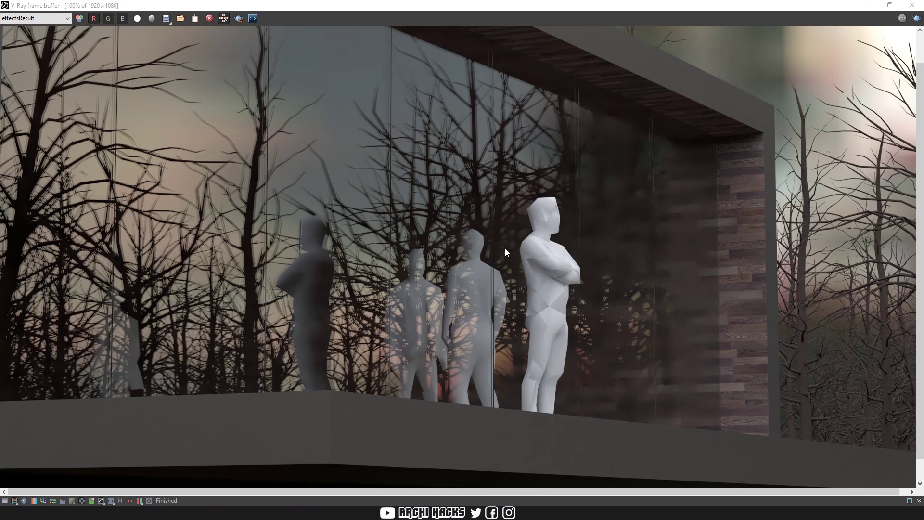
Step: Examine the tree and figure reflections on the glass facade in the finished pavilion render
{"action": "middle_click_drag", "start_coordinate": [506, 251], "coordinate": [502, 302]}
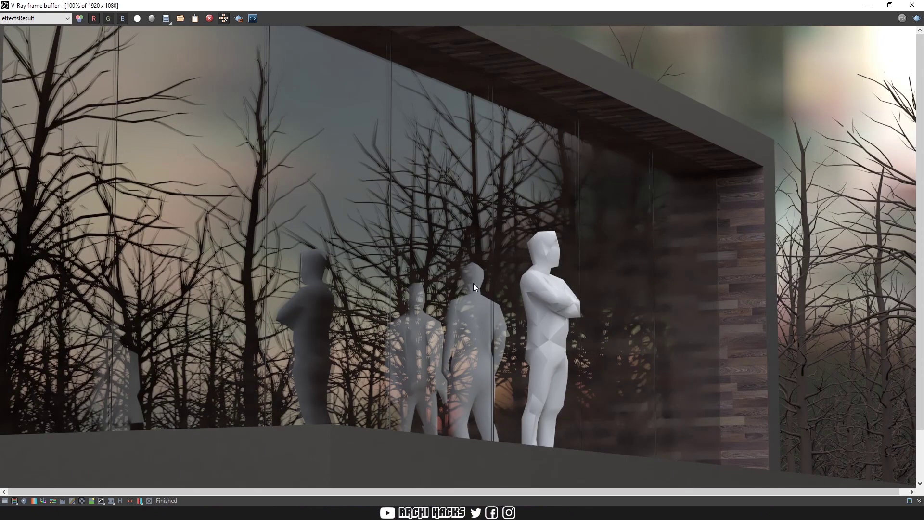
{"action": "middle_click_drag", "start_coordinate": [473, 283], "coordinate": [438, 239]}
{"action": "scroll", "coordinate": [301, 224], "scroll_direction": "up", "scroll_amount": 2}
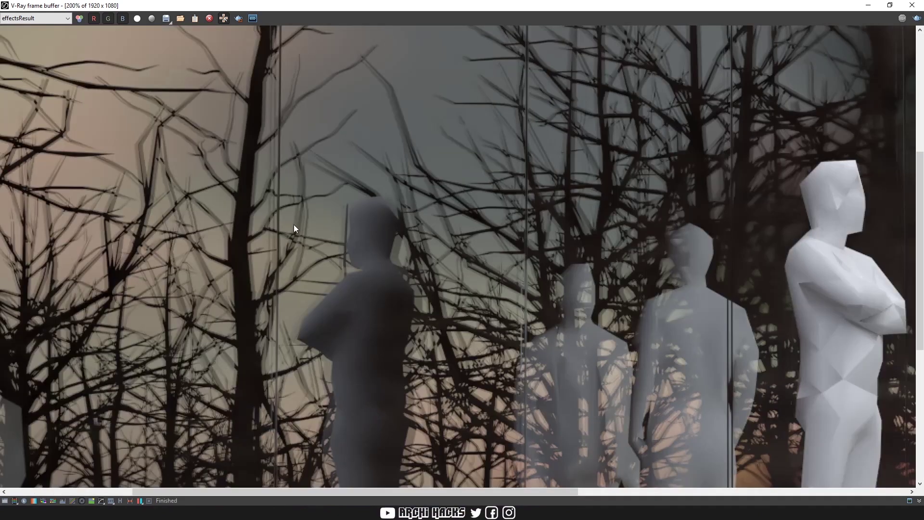
{"action": "scroll", "coordinate": [370, 121], "scroll_direction": "up", "scroll_amount": 2}
{"action": "scroll", "coordinate": [196, 231], "scroll_direction": "down", "scroll_amount": 2}
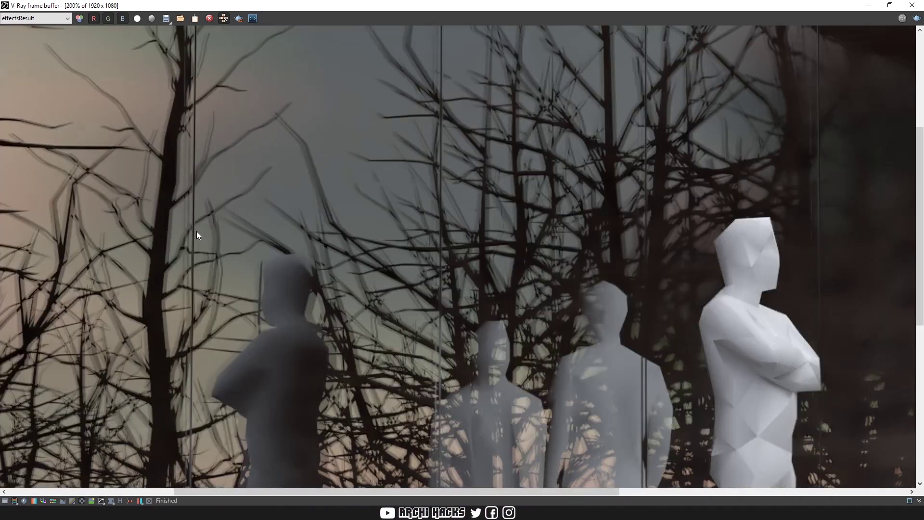
{"action": "scroll", "coordinate": [261, 215], "scroll_direction": "down", "scroll_amount": 1}
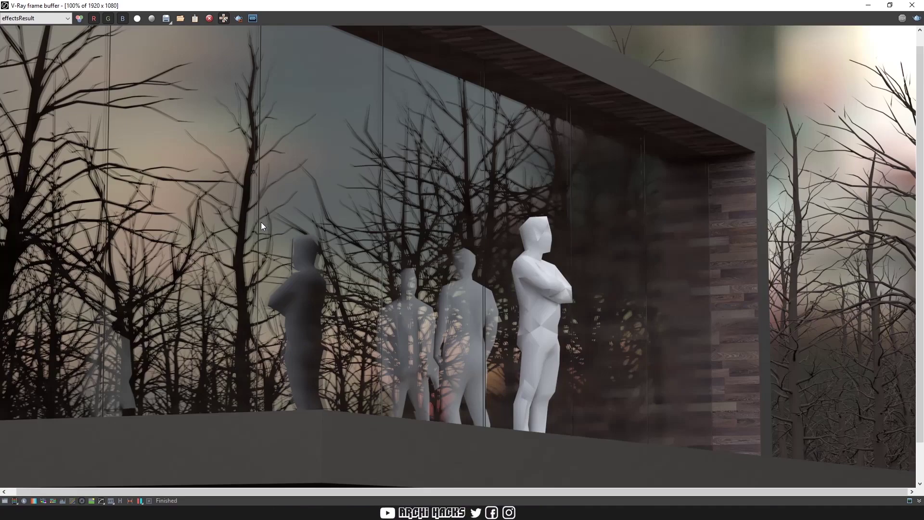
{"action": "middle_click_drag", "start_coordinate": [261, 220], "coordinate": [408, 275]}
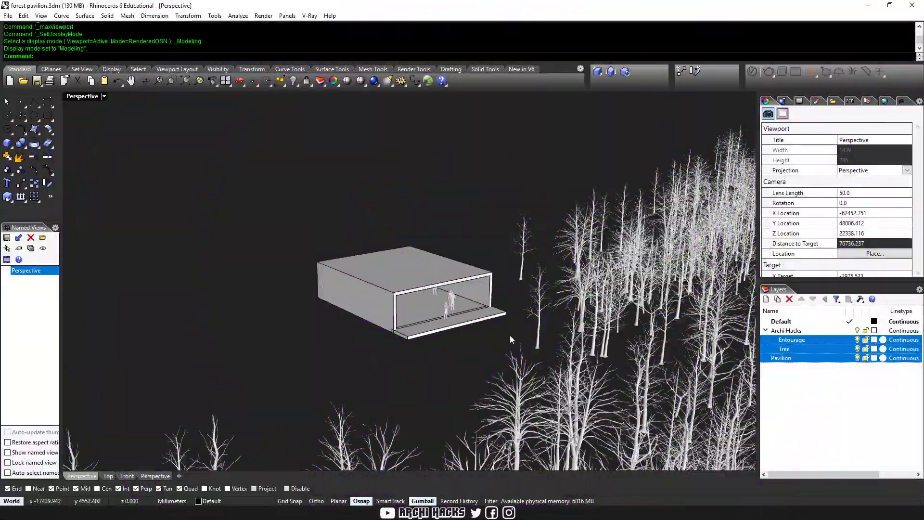
Step: Inspect the pavilion model, its open front, the figures and the surrounding trees from several angles
{"action": "right_click_drag", "start_coordinate": [510, 334], "coordinate": [401, 282]}
{"action": "left_click", "coordinate": [401, 281]}
{"action": "scroll", "coordinate": [461, 266], "scroll_direction": "up", "scroll_amount": 9}
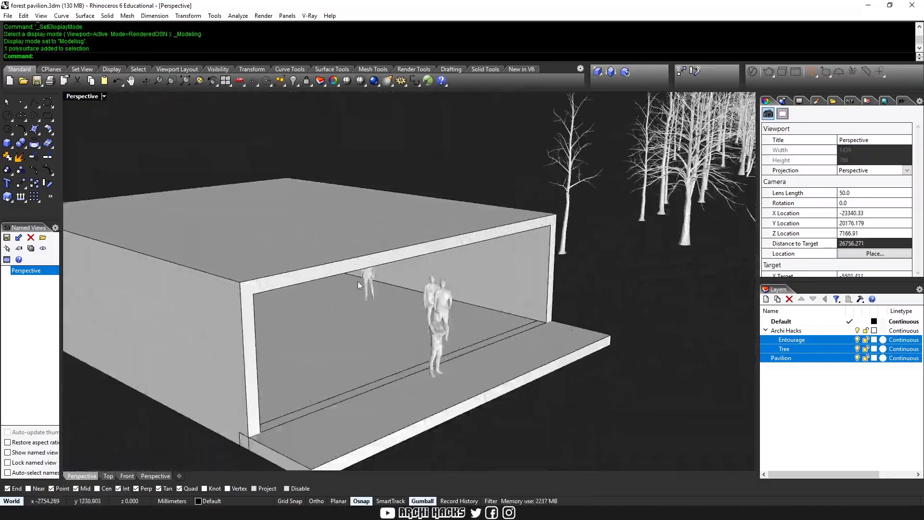
{"action": "scroll", "coordinate": [435, 294], "scroll_direction": "down", "scroll_amount": 11}
{"action": "right_click_drag", "start_coordinate": [585, 357], "coordinate": [385, 371]}
{"action": "right_click_drag", "start_coordinate": [397, 324], "coordinate": [283, 341]}
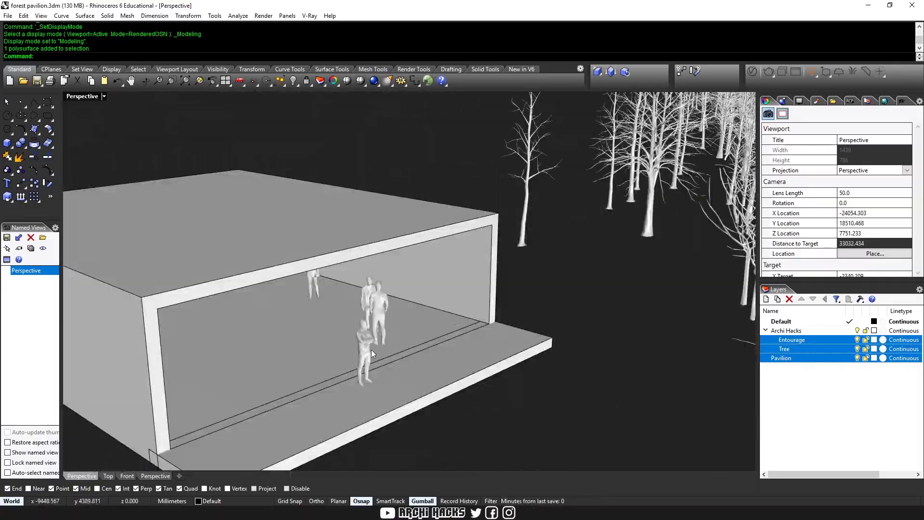
{"action": "scroll", "coordinate": [371, 345], "scroll_direction": "up", "scroll_amount": 4}
{"action": "scroll", "coordinate": [368, 347], "scroll_direction": "down", "scroll_amount": 5}
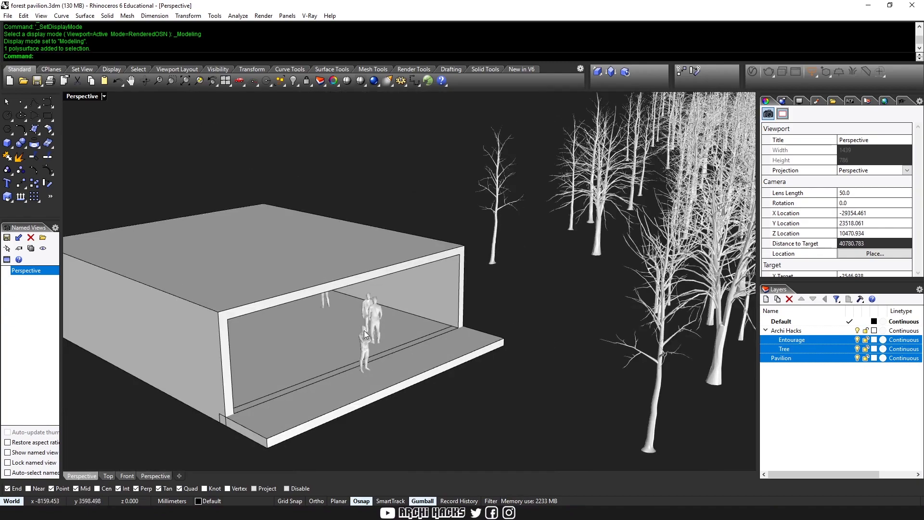
{"action": "right_click_drag", "start_coordinate": [532, 282], "coordinate": [500, 292], "text": "shift"}
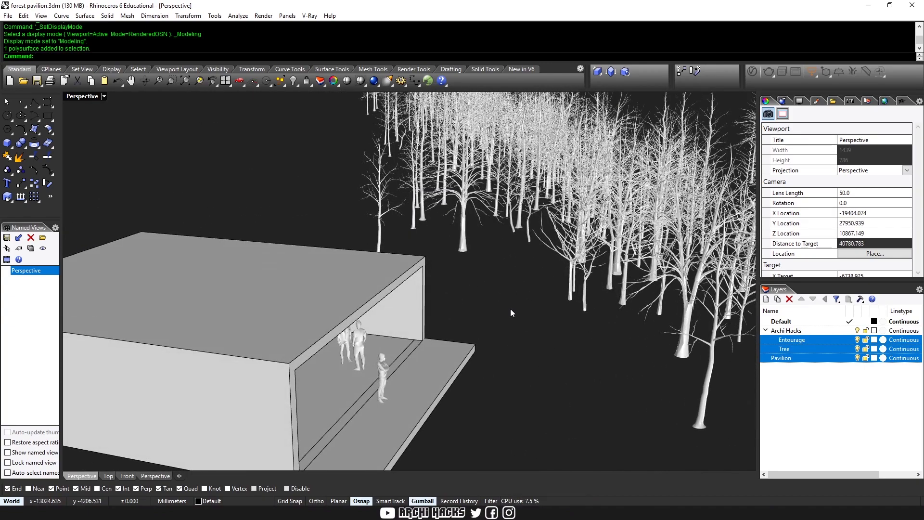
Step: Create a vertical plane spanning the pavilion's front opening, using Near snaps for its base edge and height
{"action": "scroll", "coordinate": [434, 327], "scroll_direction": "up", "scroll_amount": 5}
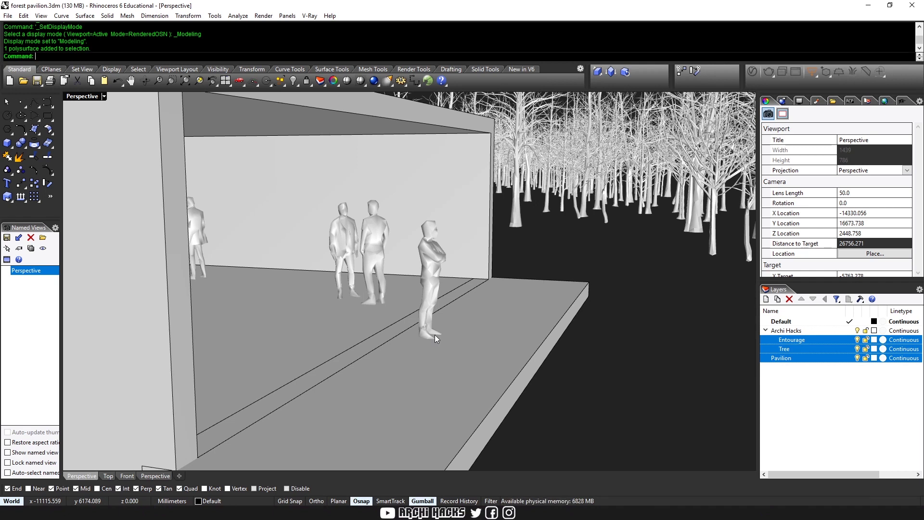
{"action": "type", "text": "Plane"}
{"action": "key", "text": "Return"}
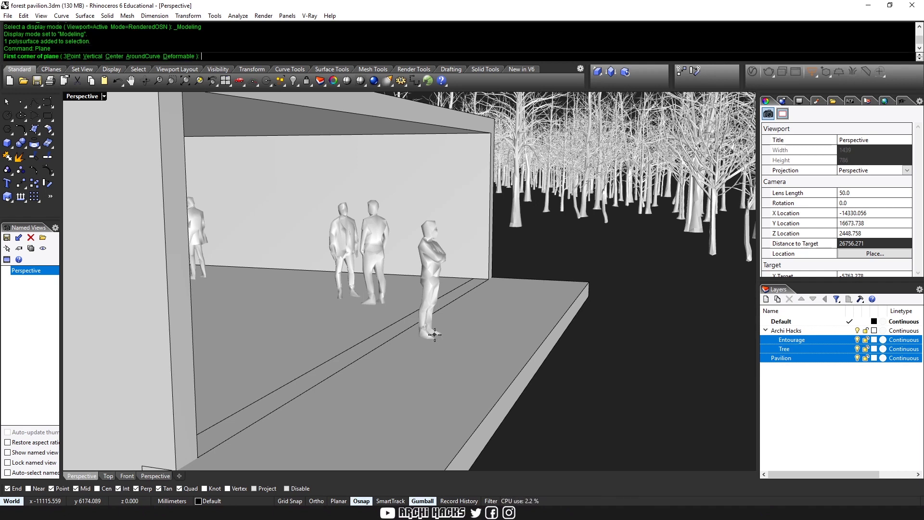
{"action": "left_click", "coordinate": [92, 57]}
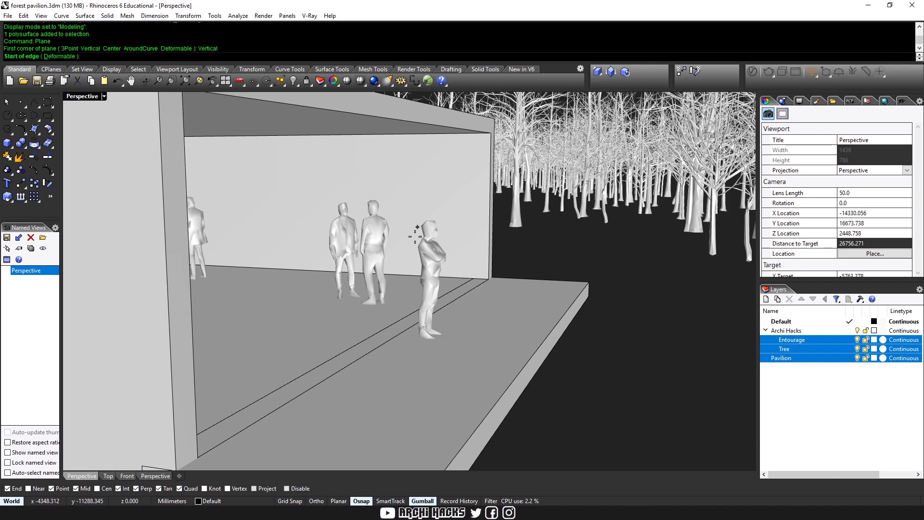
{"action": "left_click", "coordinate": [474, 279]}
{"action": "right_click_drag", "start_coordinate": [185, 412], "coordinate": [202, 366], "text": "shift"}
{"action": "type", "text": "near"}
{"action": "key", "text": "Return"}
{"action": "type", "text": "near"}
{"action": "key", "text": "Return"}
{"action": "left_click", "coordinate": [183, 404]}
{"action": "type", "text": "near"}
{"action": "key", "text": "Return"}
{"action": "left_click", "coordinate": [485, 110]}
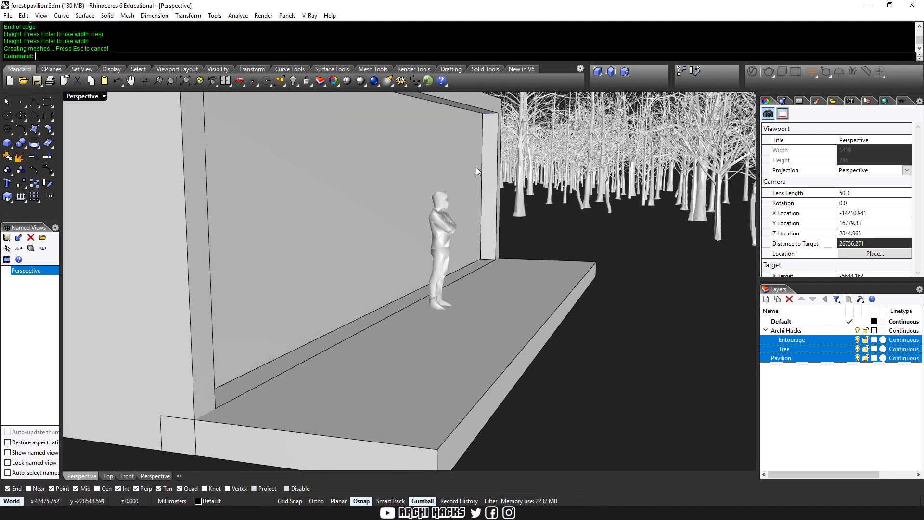
Step: With the new plane selected, add the Glass material from the V-Ray library's Glass category to the scene materials
{"action": "left_click", "coordinate": [752, 71]}
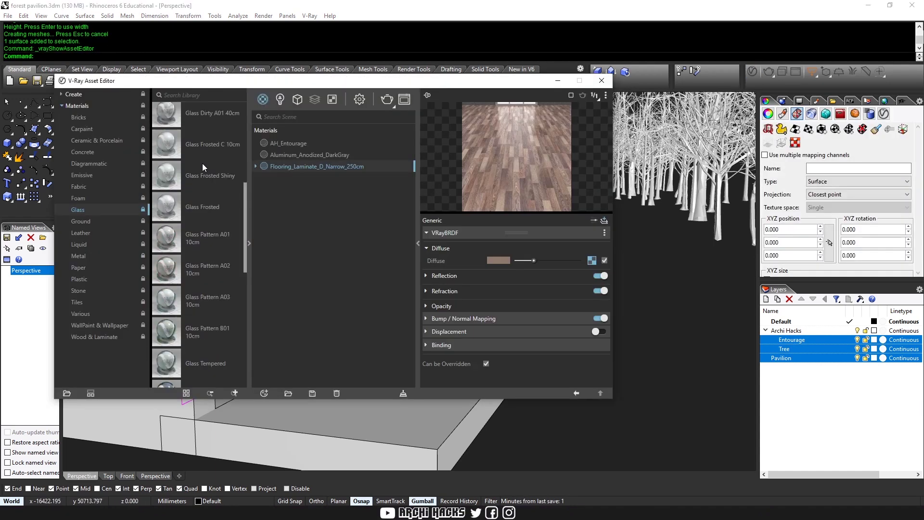
{"action": "left_click", "coordinate": [62, 106]}
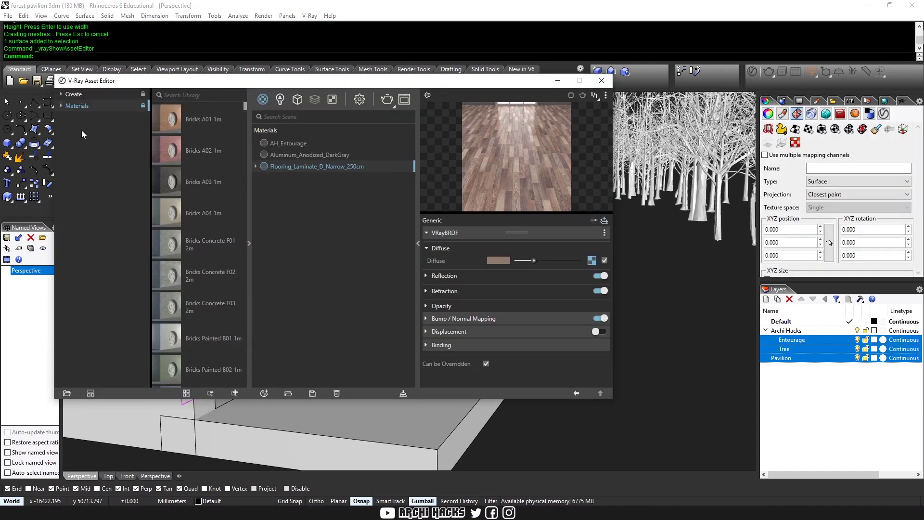
{"action": "double_click", "coordinate": [76, 106]}
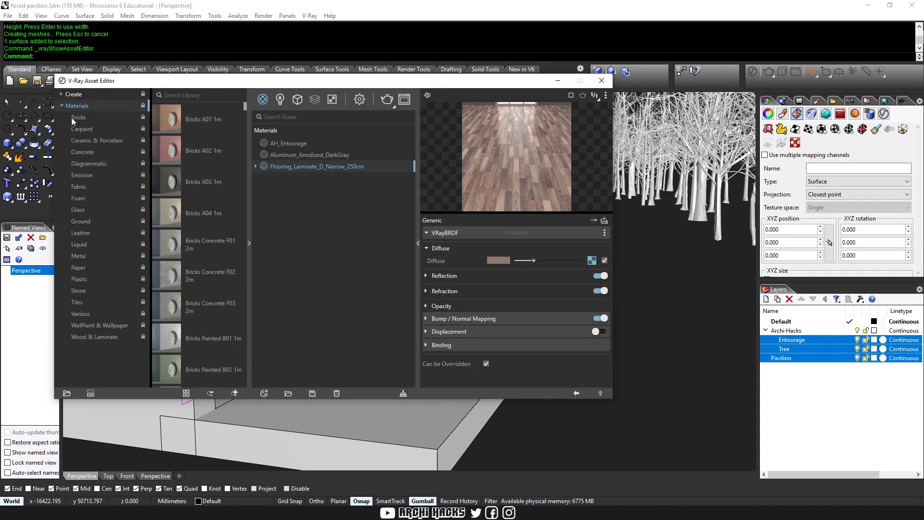
{"action": "left_click", "coordinate": [83, 312]}
{"action": "left_click", "coordinate": [78, 210]}
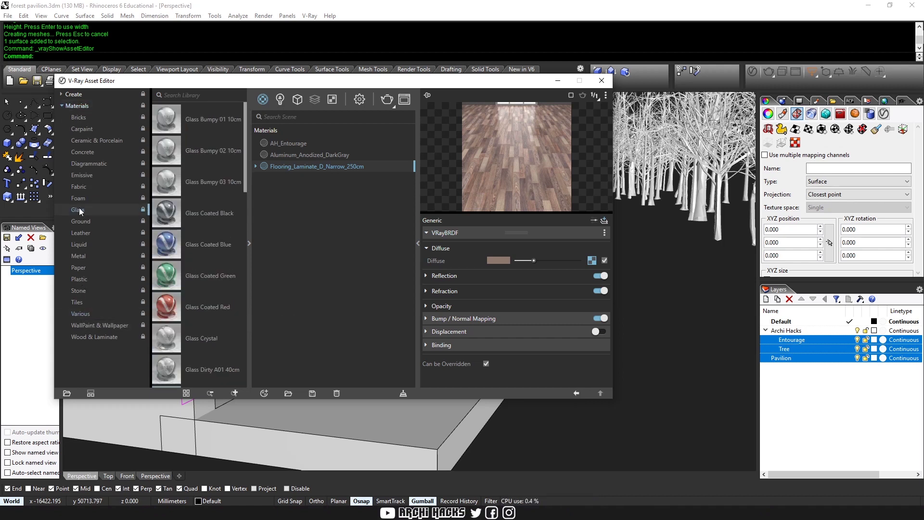
{"action": "scroll", "coordinate": [200, 314], "scroll_direction": "down", "scroll_amount": 2}
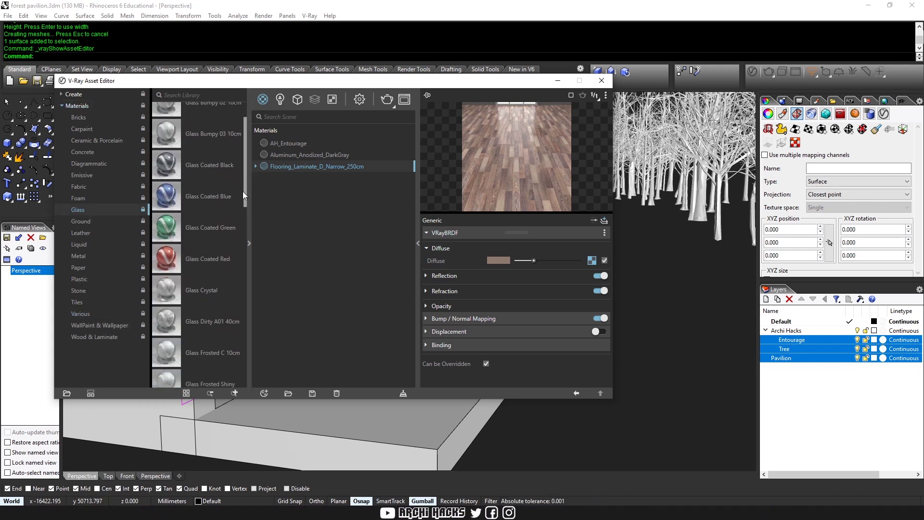
{"action": "left_click_drag", "start_coordinate": [244, 195], "coordinate": [232, 379]}
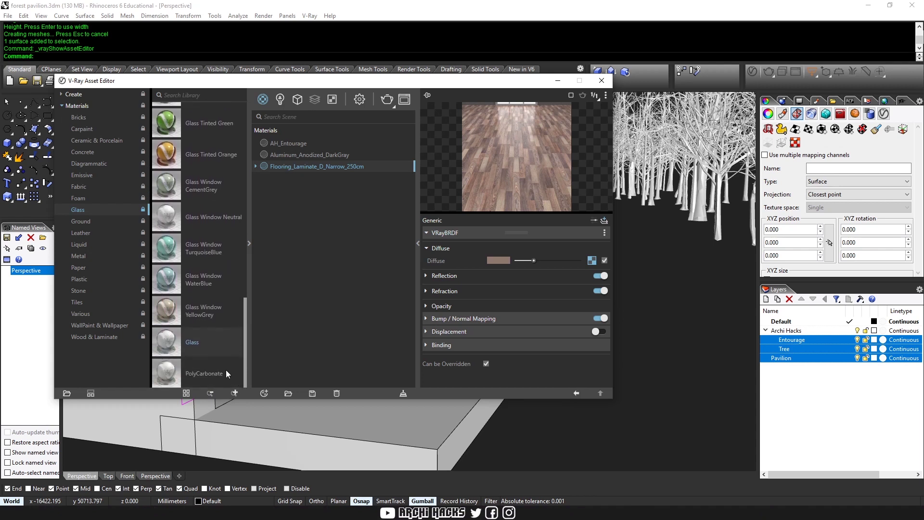
{"action": "left_click_drag", "start_coordinate": [181, 342], "coordinate": [338, 301]}
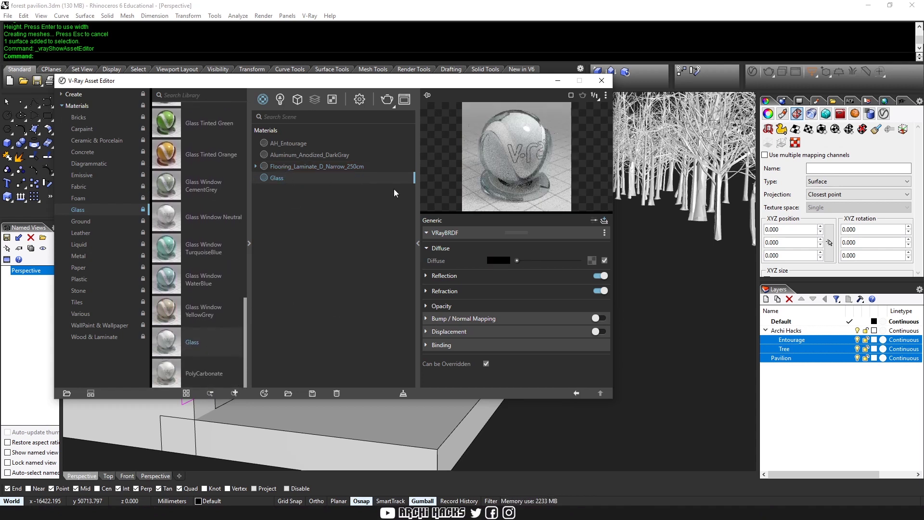
Step: Enable the Glass material's separate Reflection IOR and apply the material to the selected plane
{"action": "left_click", "coordinate": [452, 275]}
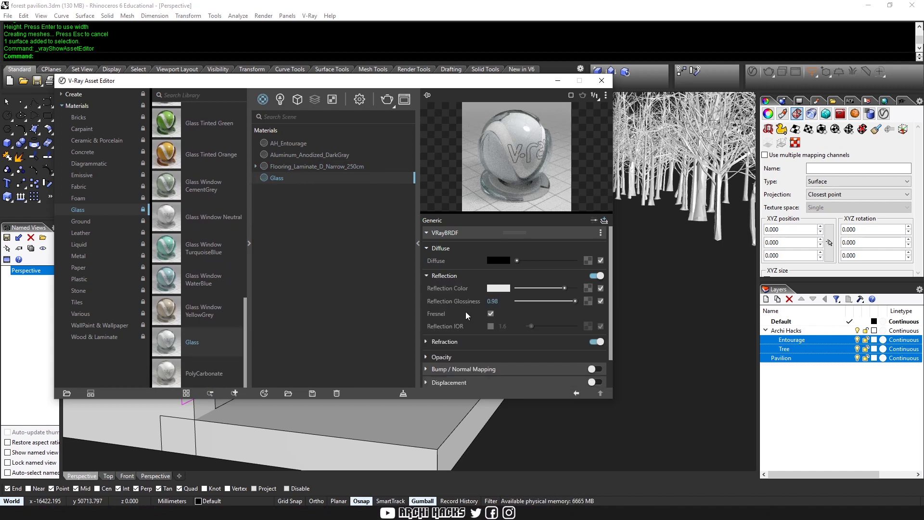
{"action": "left_click", "coordinate": [491, 326]}
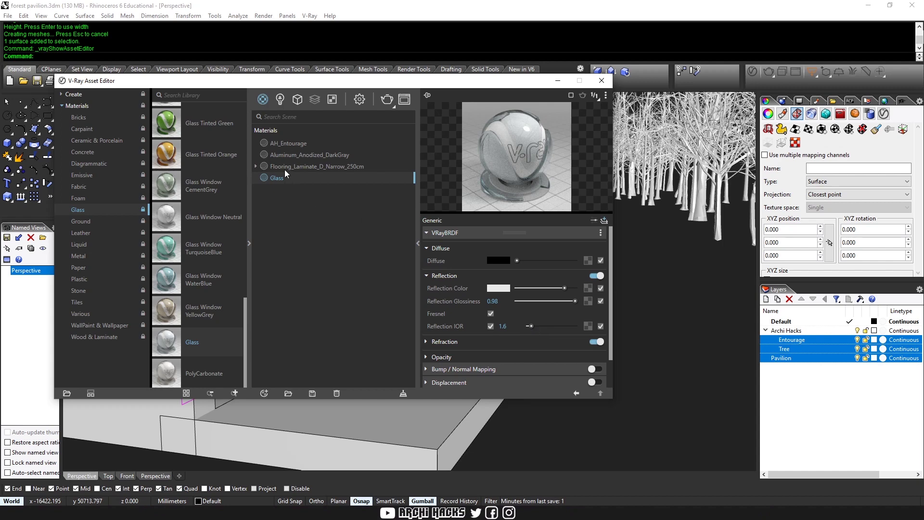
{"action": "left_click_drag", "start_coordinate": [513, 80], "coordinate": [553, 235]}
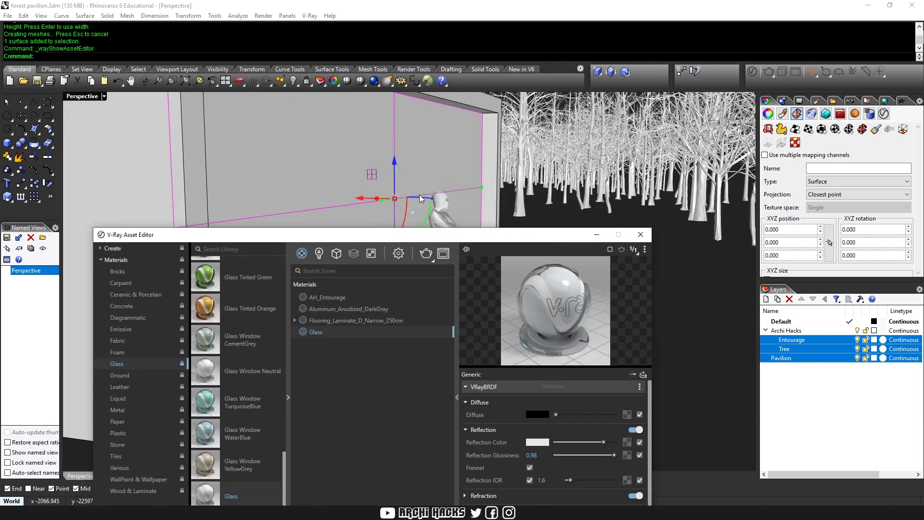
{"action": "right_click", "coordinate": [316, 333]}
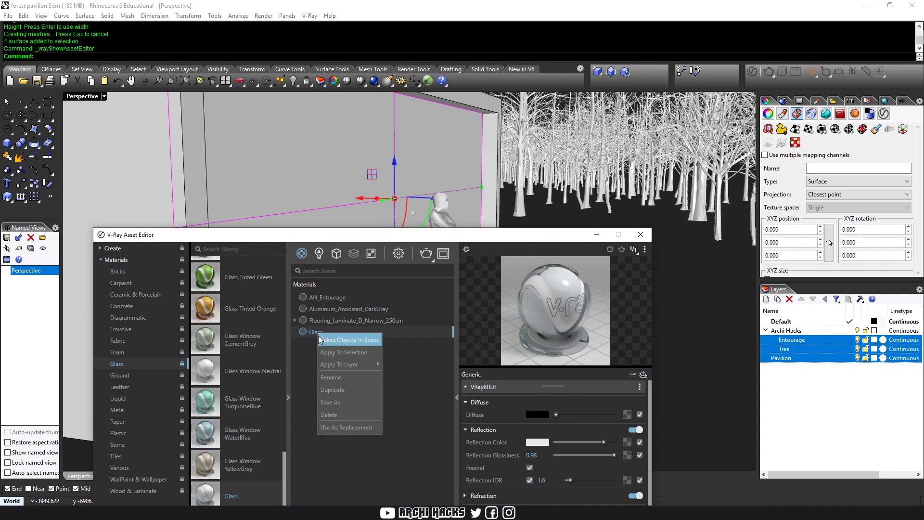
{"action": "left_click", "coordinate": [370, 351]}
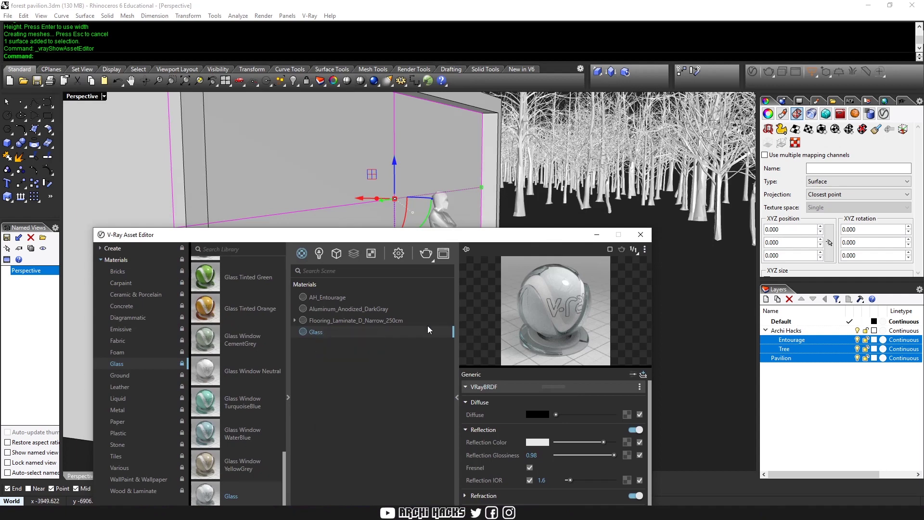
{"action": "left_click", "coordinate": [640, 234]}
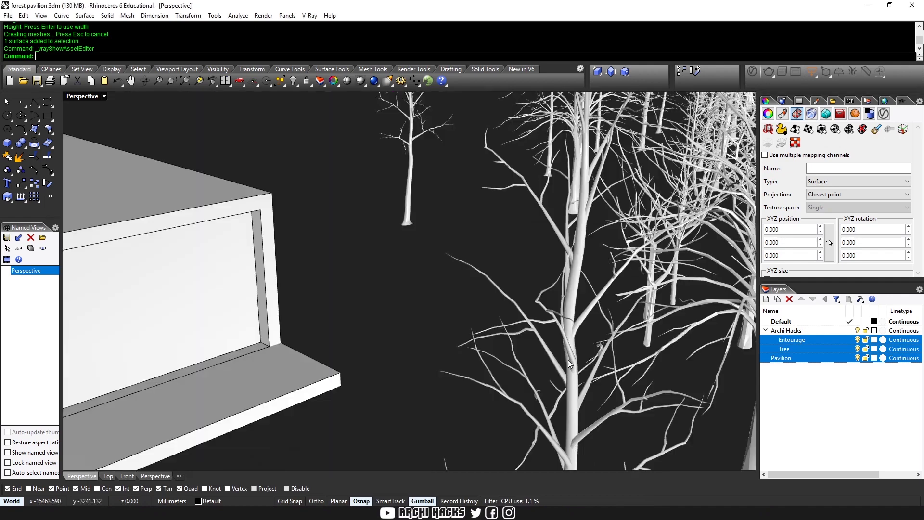
Step: Deselect the plane, run a test render of the glass front with the standing figure, and stop it
{"action": "key", "text": "Escape"}
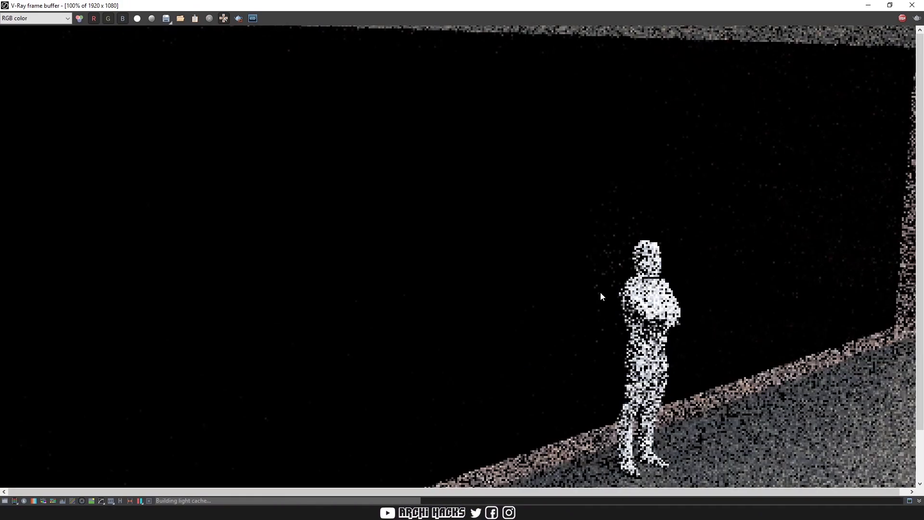
{"action": "left_click", "coordinate": [897, 19]}
{"action": "left_click_drag", "start_coordinate": [819, 9], "coordinate": [538, 246]}
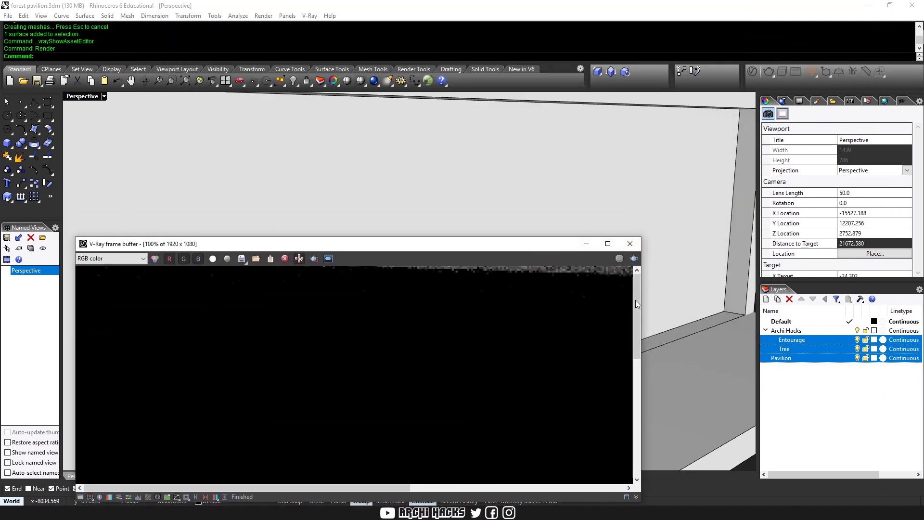
Step: Flip the surface direction of the glass plane in the pavilion's front opening
{"action": "left_click", "coordinate": [674, 267]}
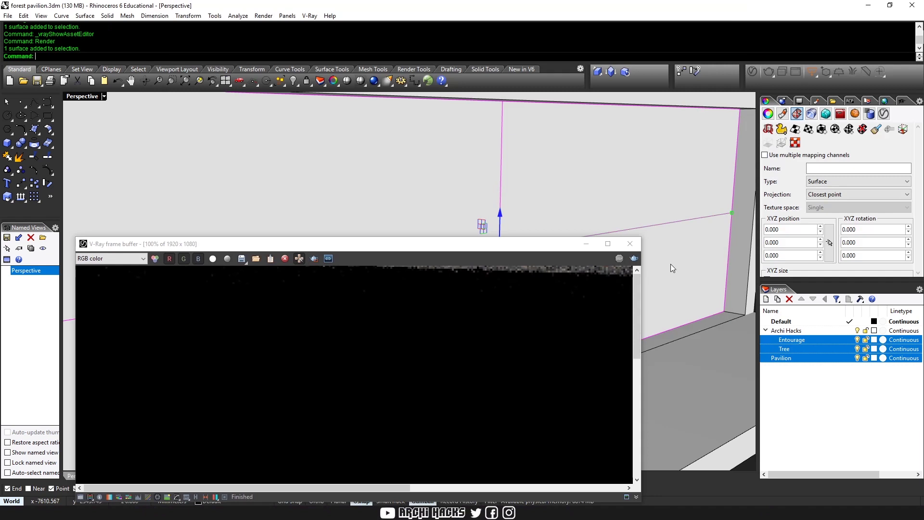
{"action": "type", "text": "Flip"}
{"action": "key", "text": "Return"}
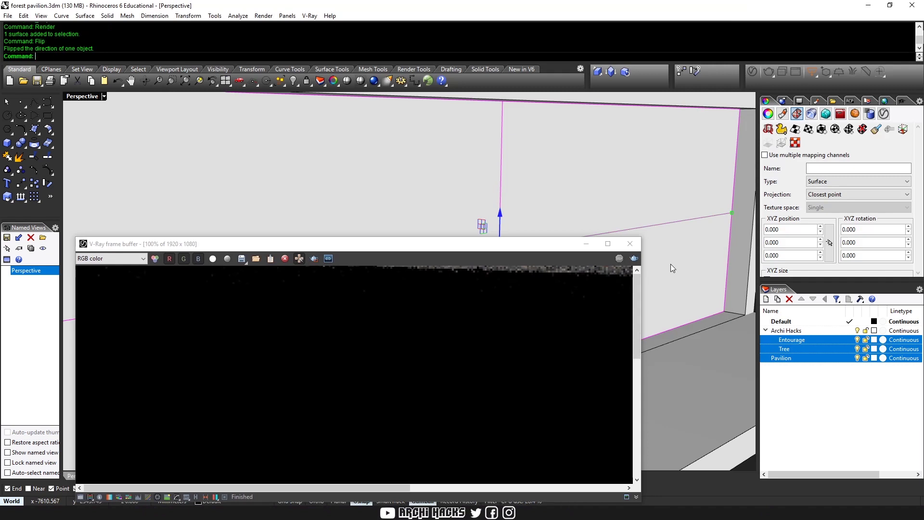
Step: Render the view again, stop the render, and examine the reflected and see-through figures in the glass
{"action": "left_click", "coordinate": [634, 259]}
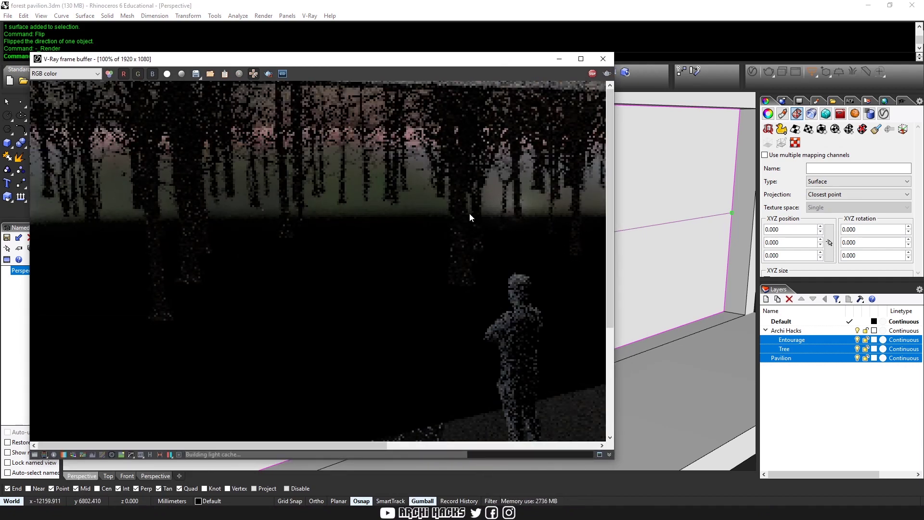
{"action": "scroll", "coordinate": [469, 213], "scroll_direction": "down", "scroll_amount": 1}
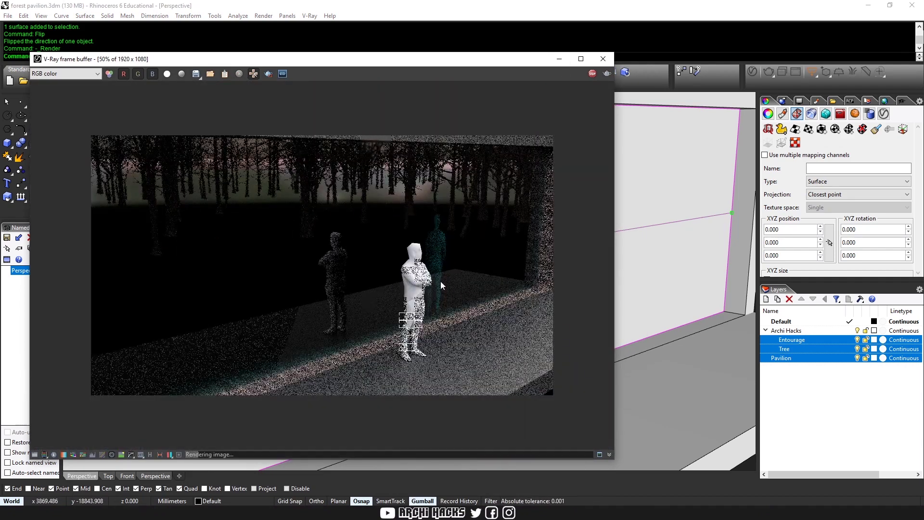
{"action": "left_click", "coordinate": [592, 73]}
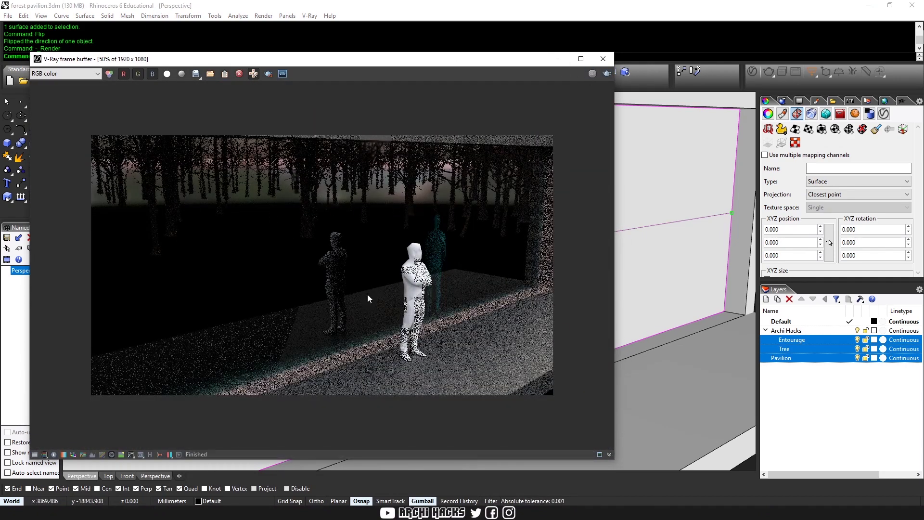
{"action": "scroll", "coordinate": [459, 252], "scroll_direction": "up", "scroll_amount": 1}
{"action": "scroll", "coordinate": [459, 256], "scroll_direction": "down", "scroll_amount": 1}
{"action": "scroll", "coordinate": [450, 250], "scroll_direction": "up", "scroll_amount": 1}
{"action": "scroll", "coordinate": [452, 230], "scroll_direction": "up", "scroll_amount": 1}
{"action": "scroll", "coordinate": [425, 237], "scroll_direction": "down", "scroll_amount": 1}
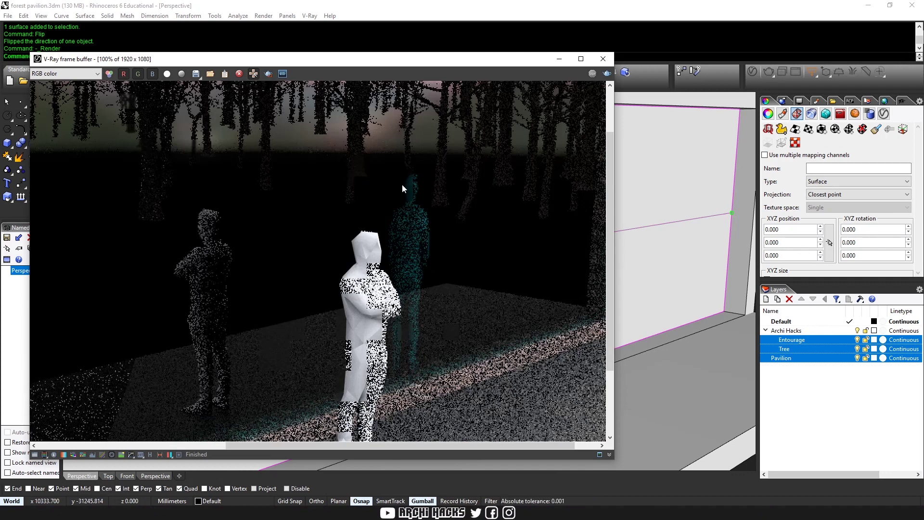
{"action": "left_click", "coordinate": [669, 169]}
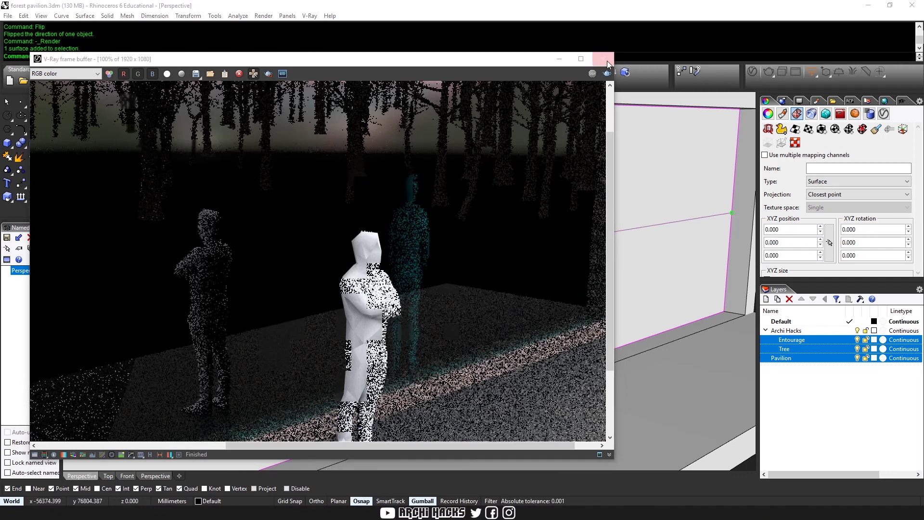
Step: Close the render, try removing the glass plane to see the figures behind it, undo the deletion, and deselect the plane
{"action": "left_click", "coordinate": [607, 61]}
{"action": "key", "text": "Delete"}
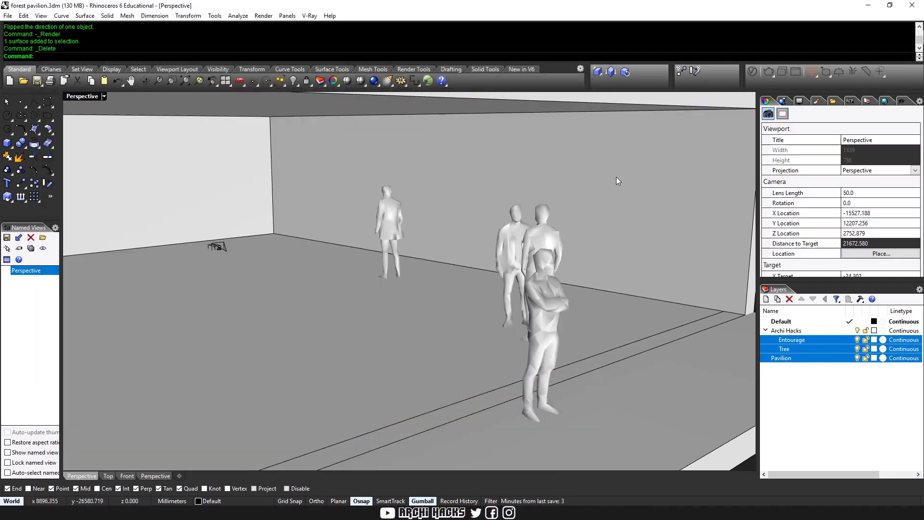
{"action": "key", "text": "ctrl+z"}
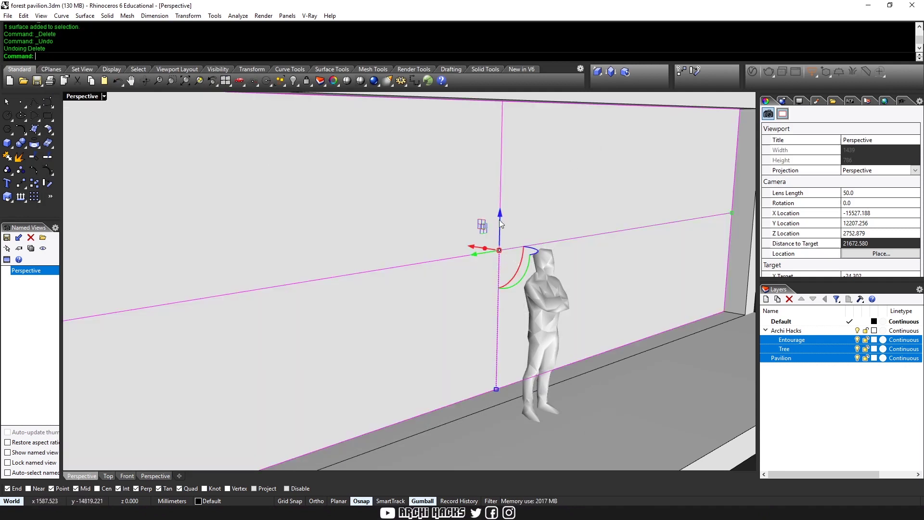
{"action": "key", "text": "Escape"}
Step: Reopen the last render full screen and examine the reflected figure and the tinted figure in the glass up close
{"action": "left_click", "coordinate": [752, 71]}
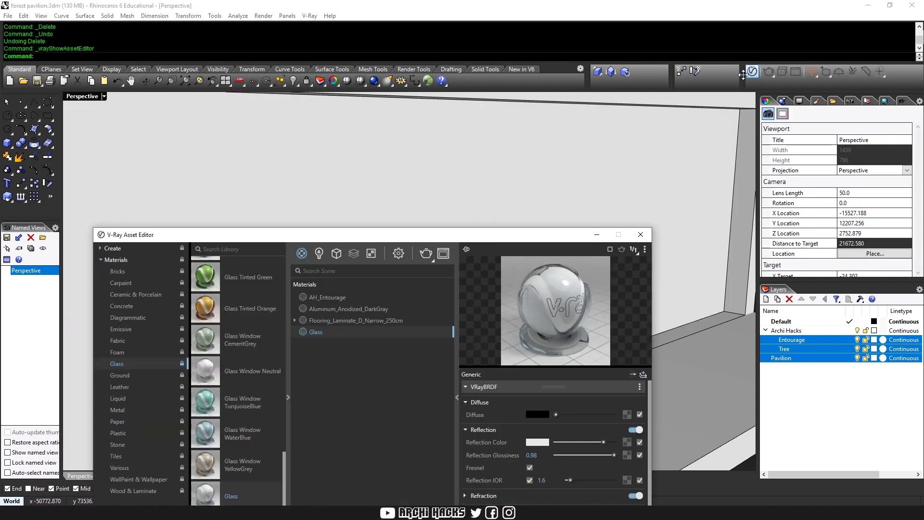
{"action": "left_click", "coordinate": [641, 236]}
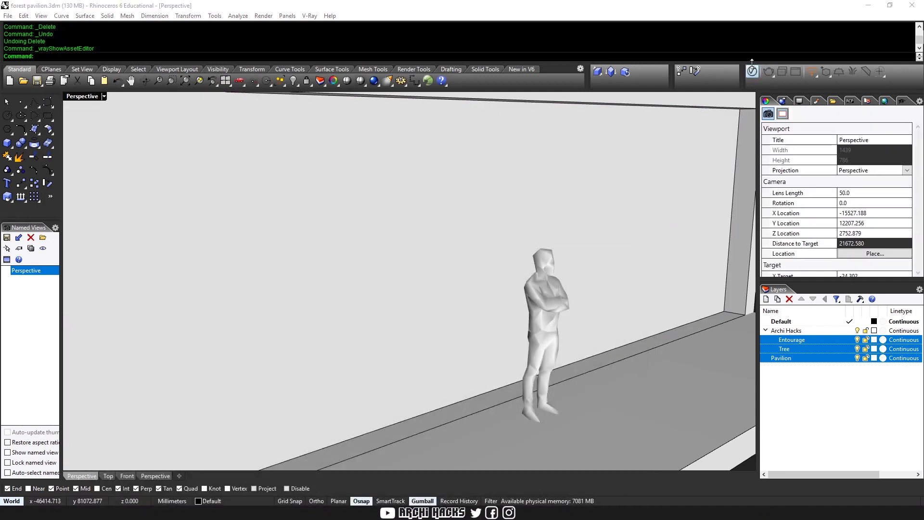
{"action": "left_click", "coordinate": [793, 71]}
{"action": "left_click", "coordinate": [409, 59]}
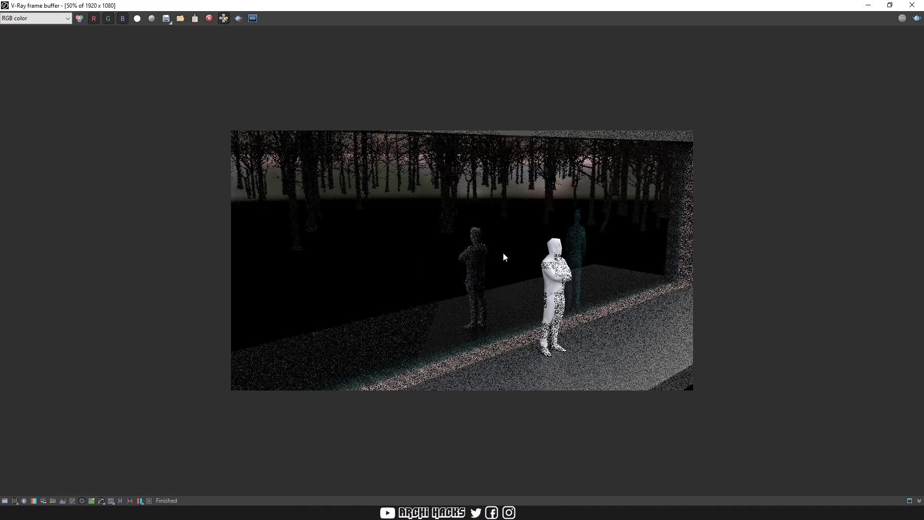
{"action": "scroll", "coordinate": [498, 249], "scroll_direction": "up", "scroll_amount": 1}
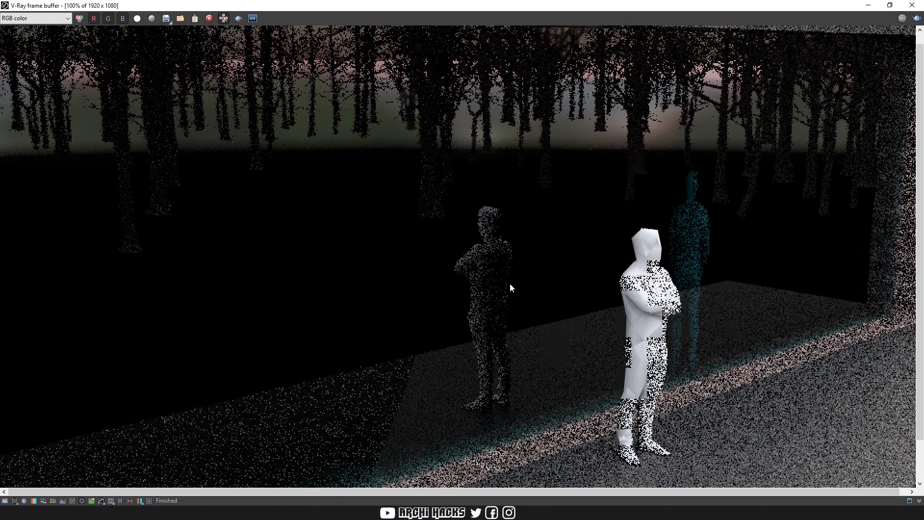
{"action": "scroll", "coordinate": [593, 246], "scroll_direction": "down", "scroll_amount": 1}
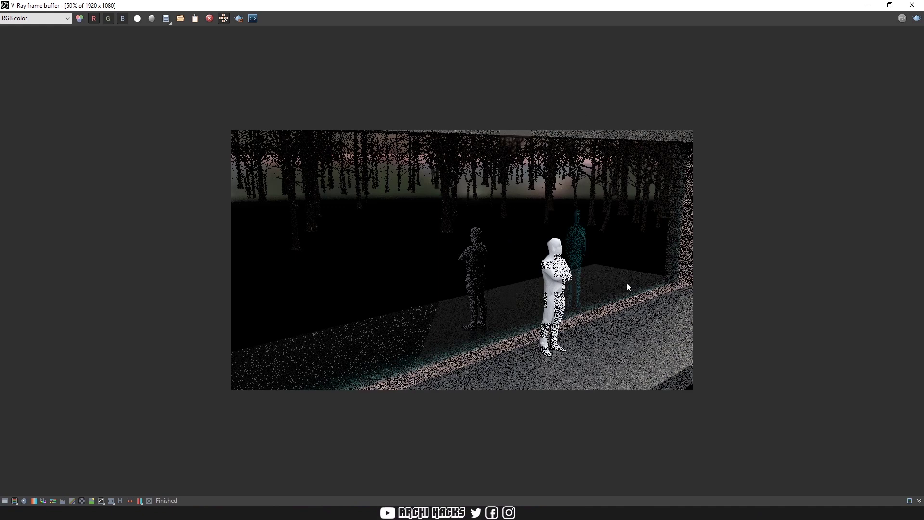
{"action": "scroll", "coordinate": [635, 295], "scroll_direction": "up", "scroll_amount": 1}
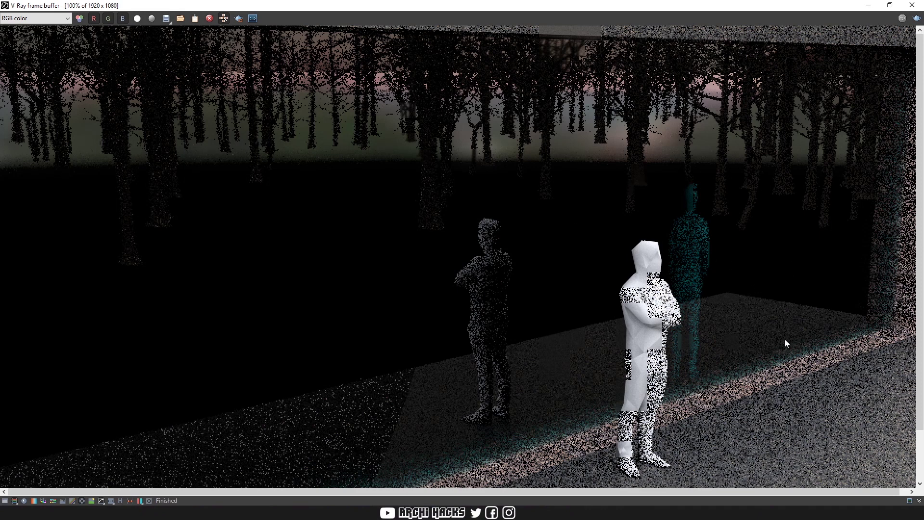
{"action": "scroll", "coordinate": [785, 339], "scroll_direction": "down", "scroll_amount": 1}
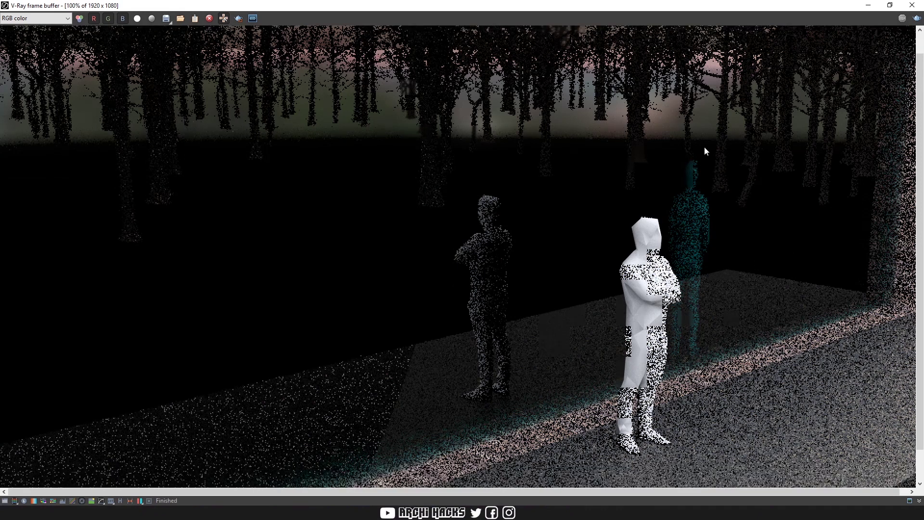
{"action": "left_click", "coordinate": [903, 10]}
{"action": "left_click", "coordinate": [616, 243]}
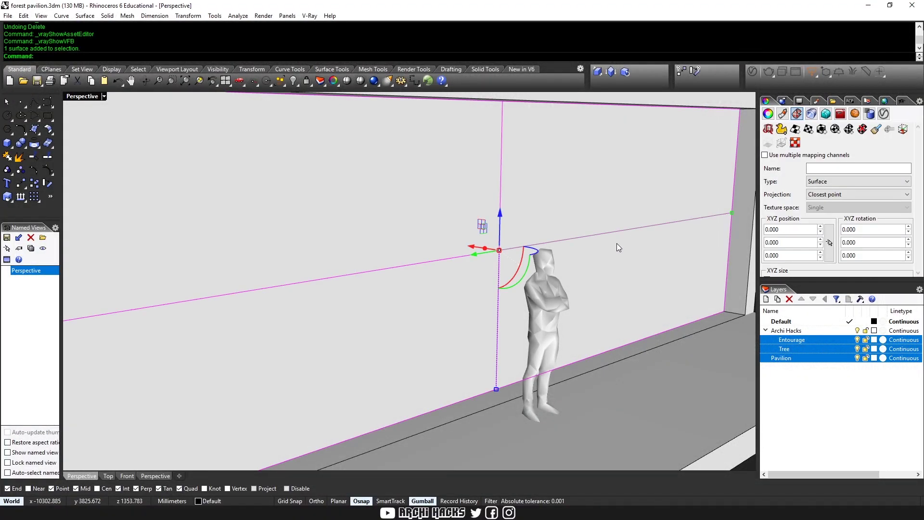
{"action": "type", "text": "ExtrudeSrf"}
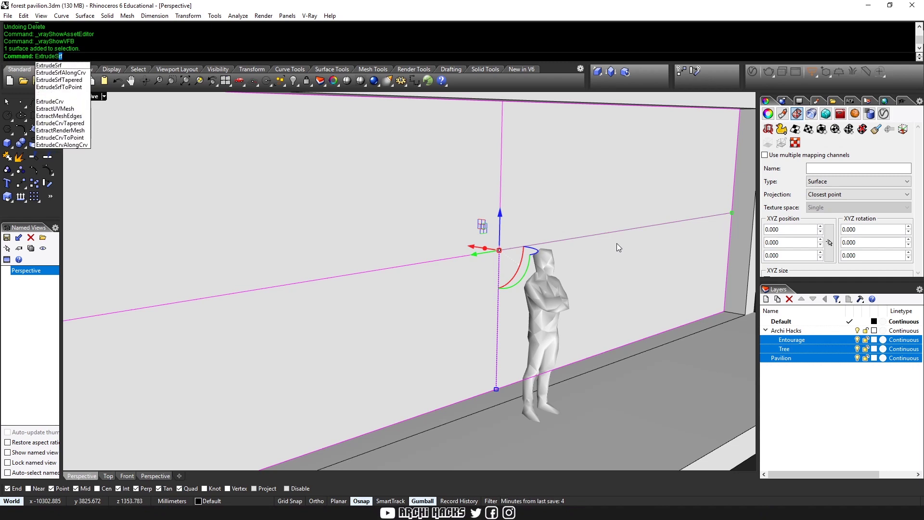
{"action": "key", "text": "Return"}
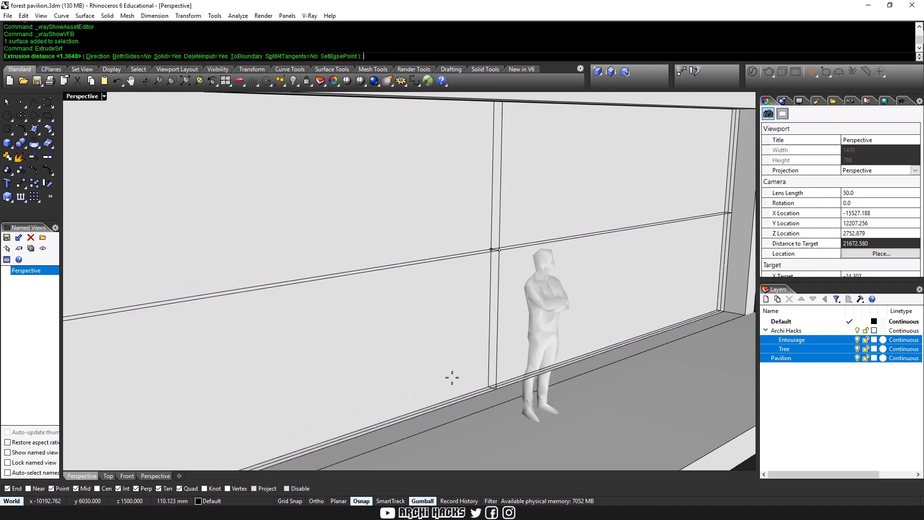
{"action": "key", "text": "Escape"}
{"action": "key", "text": "Escape"}
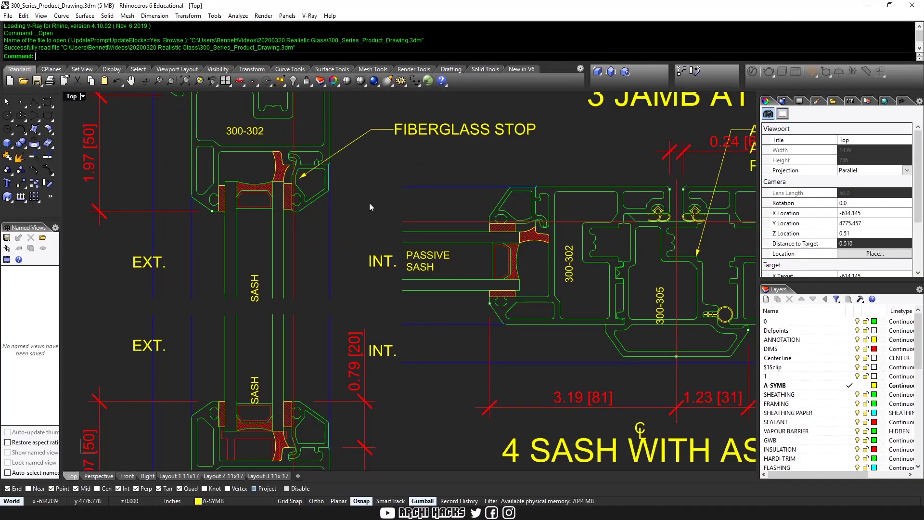
Step: Examine the window section details in the 300_Series_Product_Drawing file, focusing on the sash glazing between exterior and interior
{"action": "scroll", "coordinate": [384, 198], "scroll_direction": "down", "scroll_amount": 8}
{"action": "right_click_drag", "start_coordinate": [420, 234], "coordinate": [339, 262]}
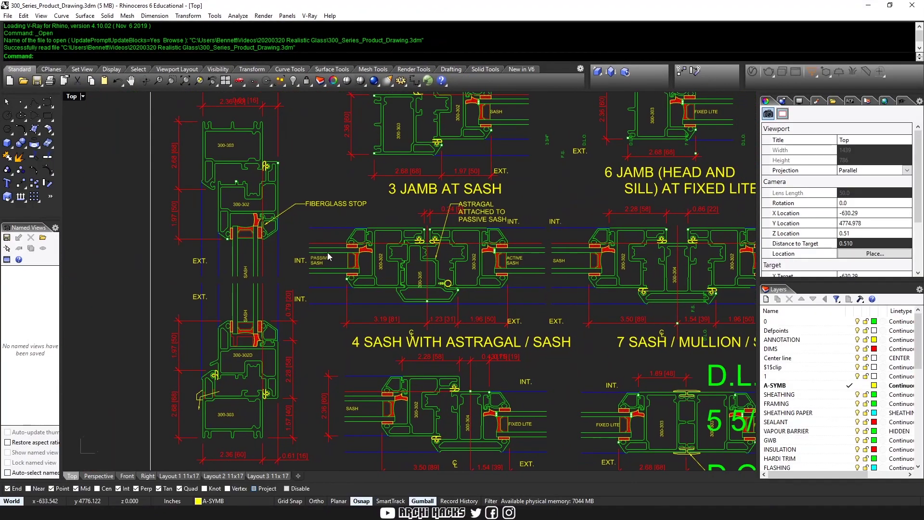
{"action": "scroll", "coordinate": [327, 251], "scroll_direction": "down", "scroll_amount": 8}
{"action": "mouse_move", "coordinate": [230, 261]}
{"action": "right_mouse_down"}
{"action": "mouse_move", "coordinate": [485, 266]}
{"action": "mouse_move", "coordinate": [347, 269]}
{"action": "right_mouse_up"}
{"action": "scroll", "coordinate": [388, 283], "scroll_direction": "up", "scroll_amount": 10}
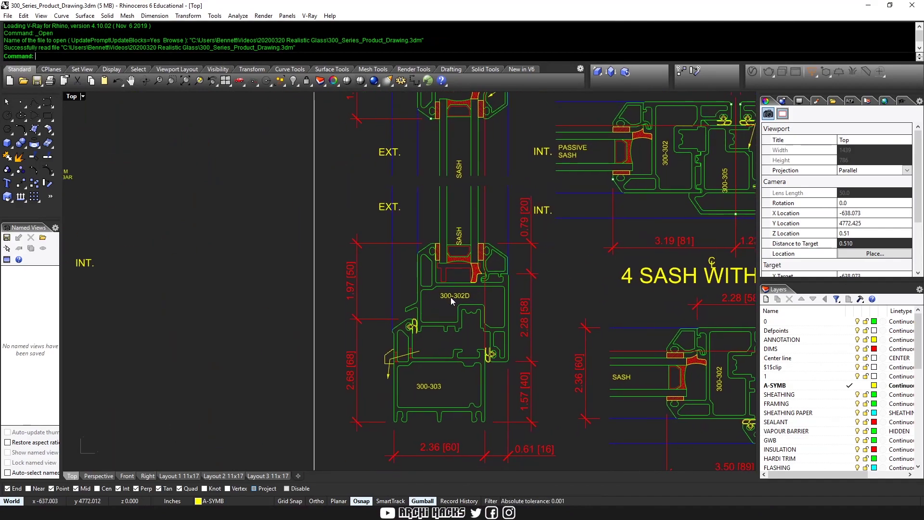
{"action": "scroll", "coordinate": [450, 296], "scroll_direction": "down", "scroll_amount": 3}
{"action": "scroll", "coordinate": [419, 282], "scroll_direction": "up", "scroll_amount": 1}
{"action": "scroll", "coordinate": [417, 277], "scroll_direction": "down", "scroll_amount": 4}
{"action": "scroll", "coordinate": [413, 272], "scroll_direction": "up", "scroll_amount": 6}
{"action": "scroll", "coordinate": [423, 264], "scroll_direction": "up", "scroll_amount": 10}
{"action": "mouse_move", "coordinate": [457, 283]}
{"action": "right_mouse_down"}
{"action": "mouse_move", "coordinate": [404, 237]}
{"action": "mouse_move", "coordinate": [420, 319]}
{"action": "right_mouse_up"}
{"action": "scroll", "coordinate": [408, 253], "scroll_direction": "down", "scroll_amount": 10}
{"action": "scroll", "coordinate": [416, 311], "scroll_direction": "up", "scroll_amount": 2}
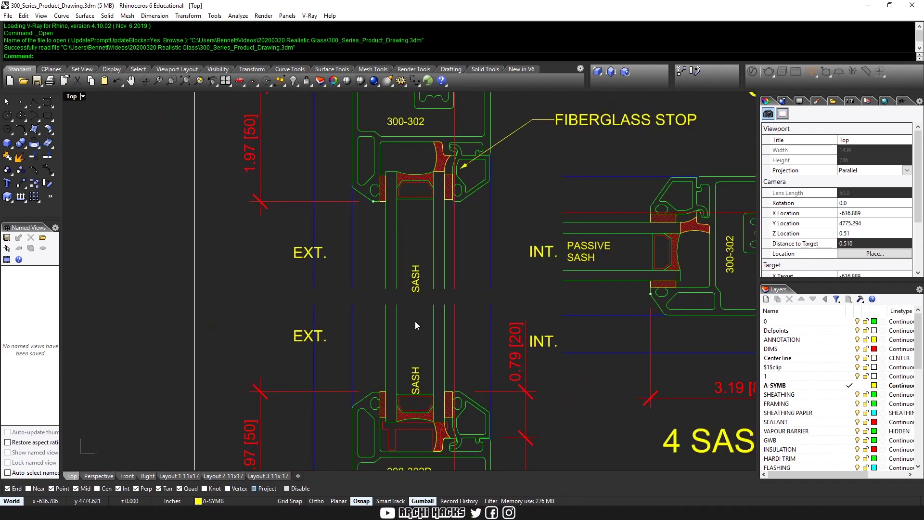
{"action": "scroll", "coordinate": [393, 325], "scroll_direction": "up", "scroll_amount": 2}
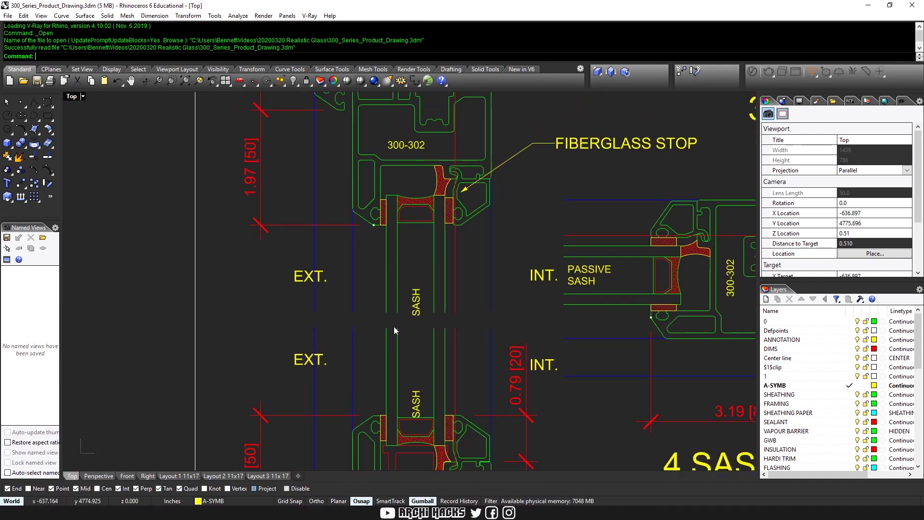
Step: Measure the thickness of the exterior glass pane in the vertical sash section
{"action": "type", "text": "W"}
{"action": "key", "text": "Return"}
{"action": "left_click", "coordinate": [382, 329]}
{"action": "left_click", "coordinate": [399, 330]}
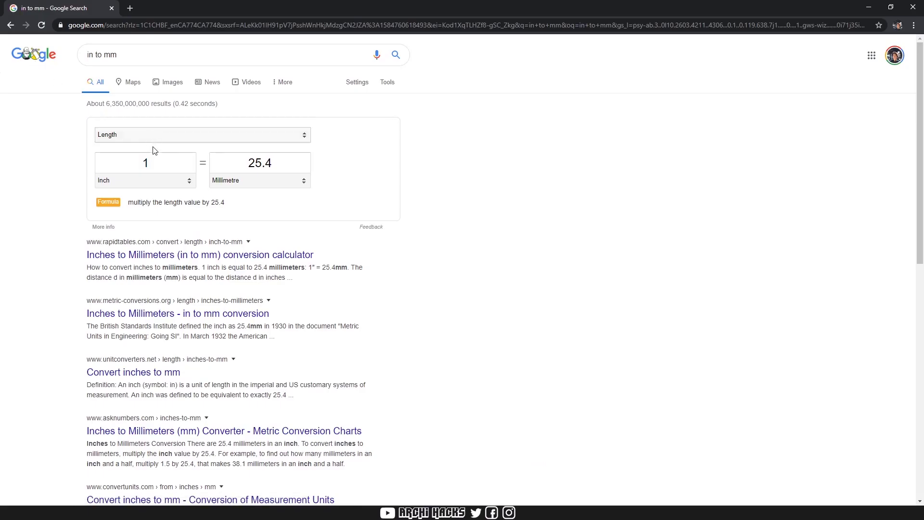
Step: Convert 0.187 inch to millimetres with the Google unit converter in the browser
{"action": "left_click", "coordinate": [119, 166]}
{"action": "type", "text": "0.187"}
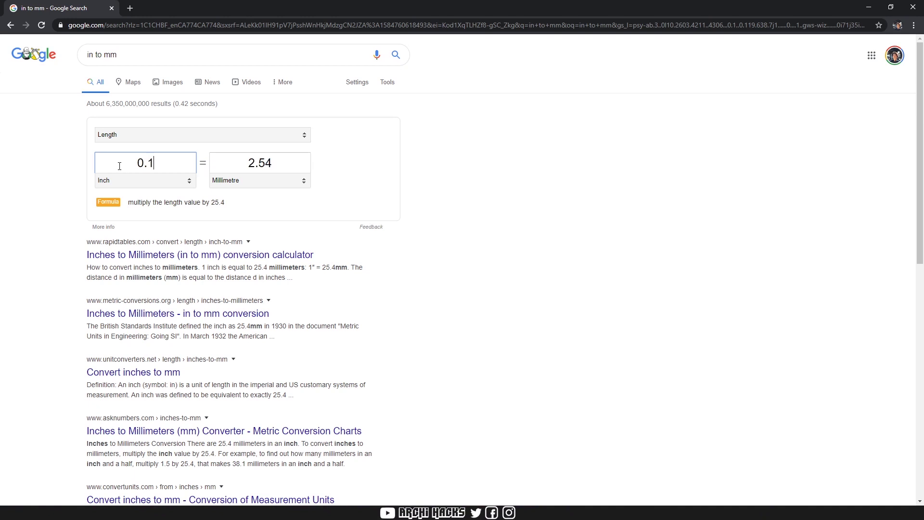
{"action": "key", "text": "ctrl+a"}
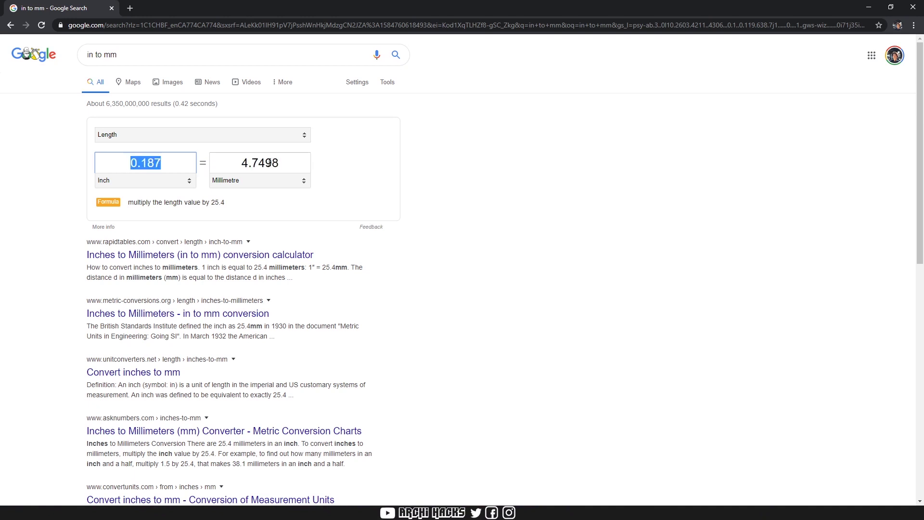
{"action": "left_click", "coordinate": [233, 165]}
{"action": "left_click", "coordinate": [470, 179]}
Step: Switch back to the forest pavilion model in Rhino and extrude the front glass plane 5 mm into a solid
{"action": "key", "text": "alt+Tab"}
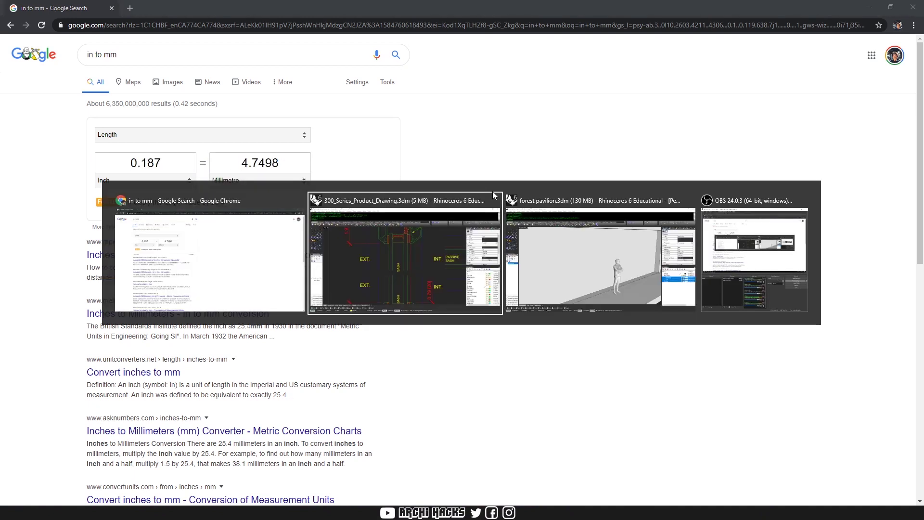
{"action": "left_click", "coordinate": [590, 249]}
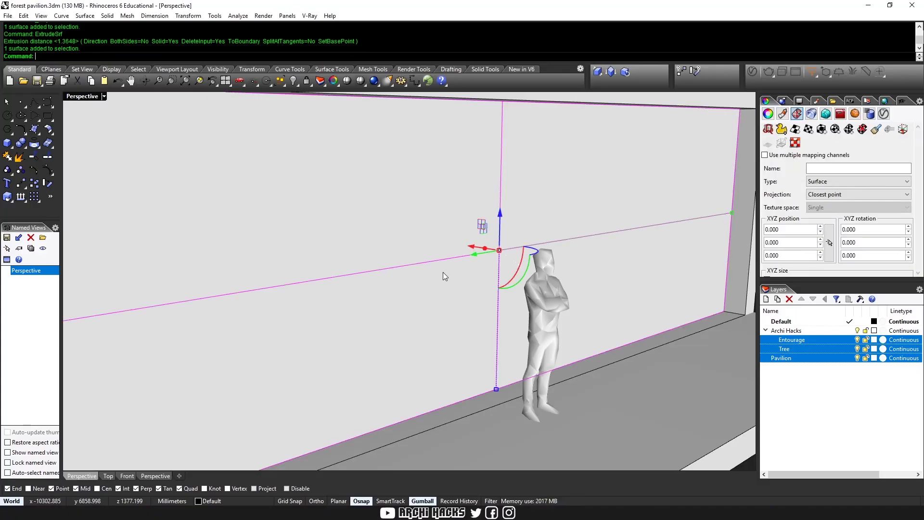
{"action": "type", "text": "extrudesrf"}
{"action": "key", "text": "Return"}
{"action": "type", "text": "5"}
{"action": "key", "text": "Return"}
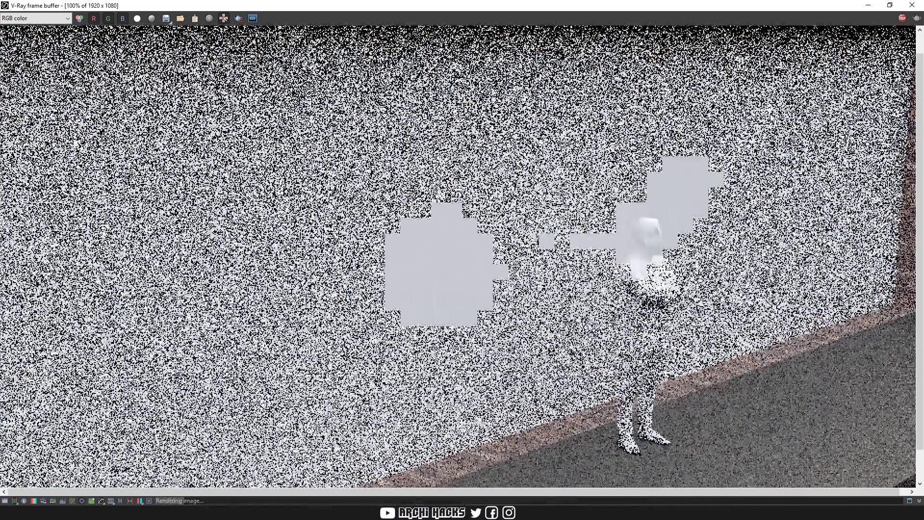
Step: Stop and close the running render, and apply the V-Ray Glass material to the extruded glass panel
{"action": "left_click", "coordinate": [901, 18]}
{"action": "left_click", "coordinate": [911, 10]}
{"action": "left_click", "coordinate": [592, 188]}
{"action": "left_click", "coordinate": [782, 114]}
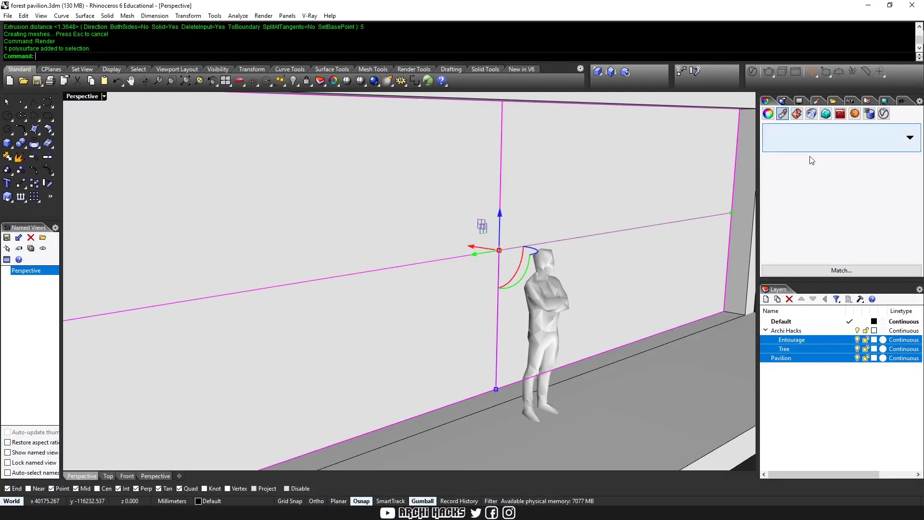
{"action": "left_click", "coordinate": [758, 70]}
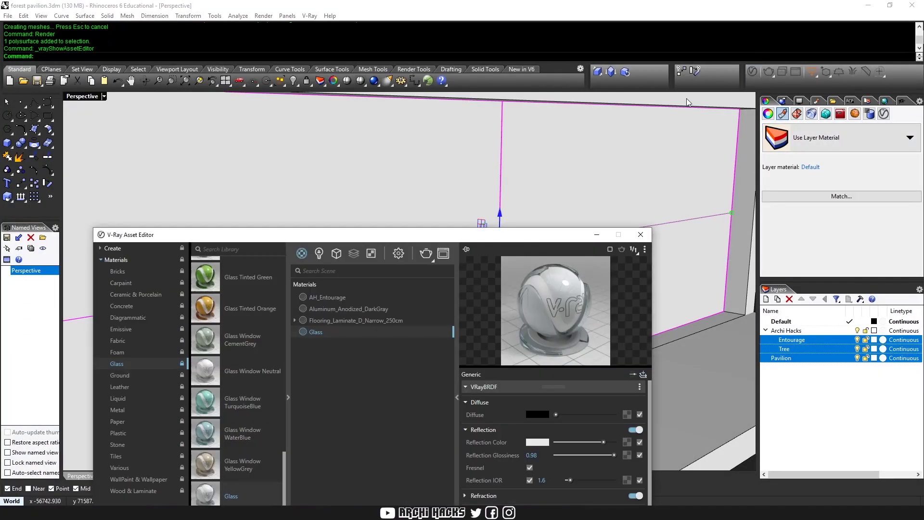
{"action": "right_click", "coordinate": [319, 331]}
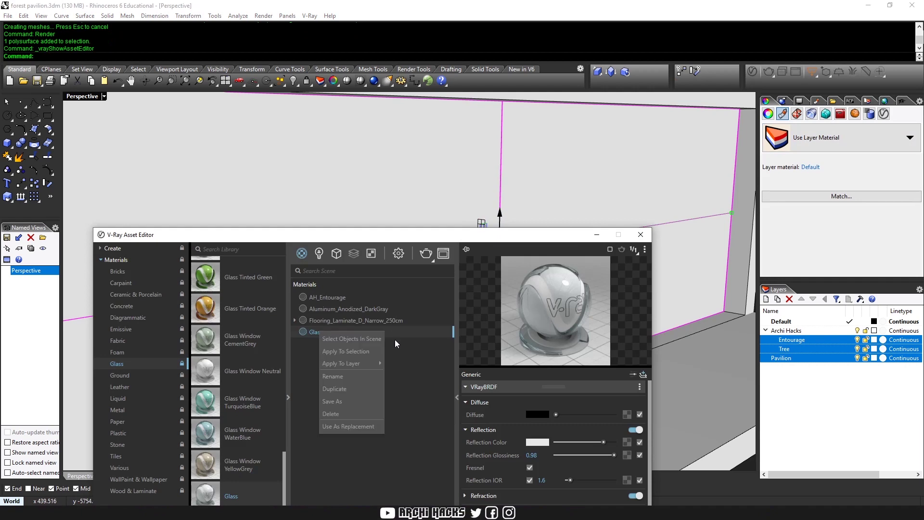
{"action": "left_click", "coordinate": [362, 351]}
{"action": "left_click", "coordinate": [640, 234]}
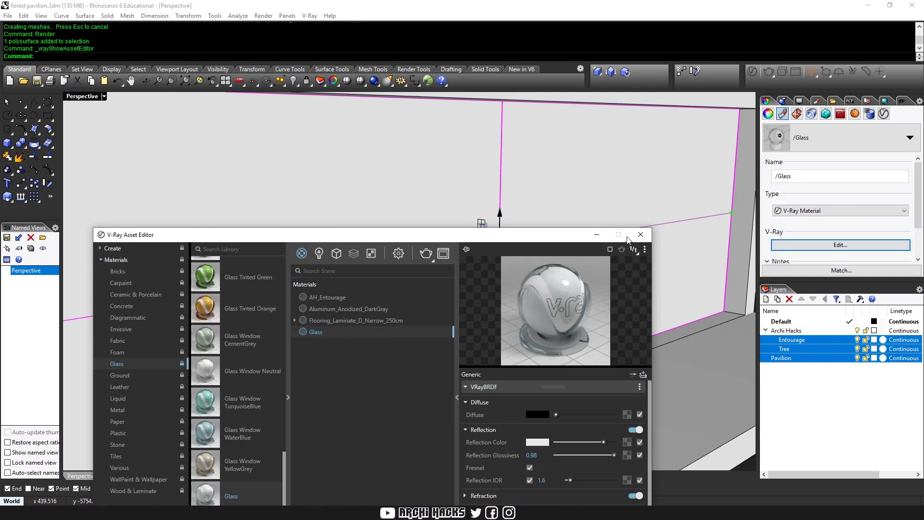
Step: Render the view with the solid glass panel, examine the reflection and the figures behind the glass, and stop the render
{"action": "left_click", "coordinate": [768, 71]}
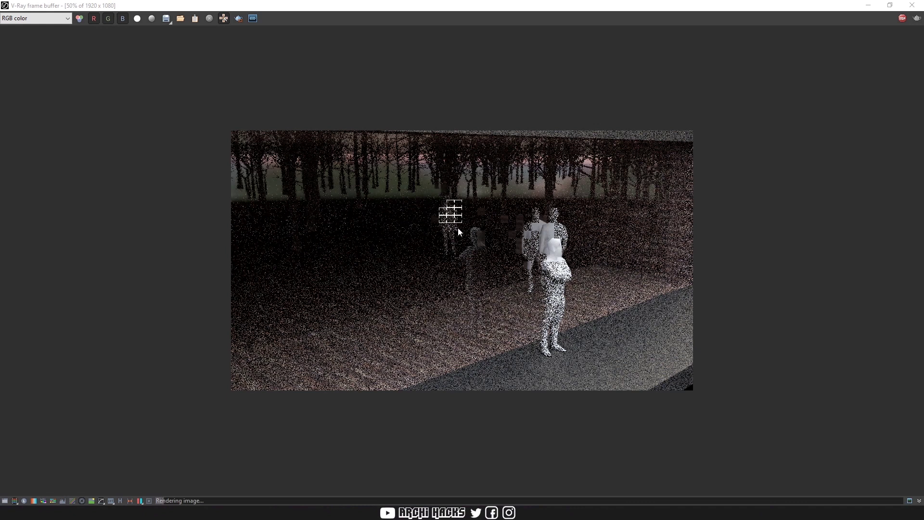
{"action": "scroll", "coordinate": [473, 242], "scroll_direction": "up", "scroll_amount": 1}
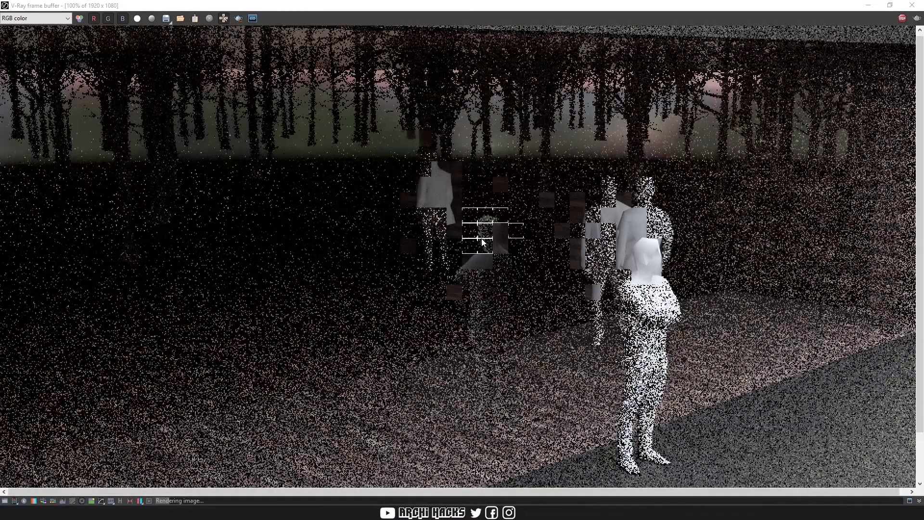
{"action": "scroll", "coordinate": [495, 273], "scroll_direction": "down", "scroll_amount": 1}
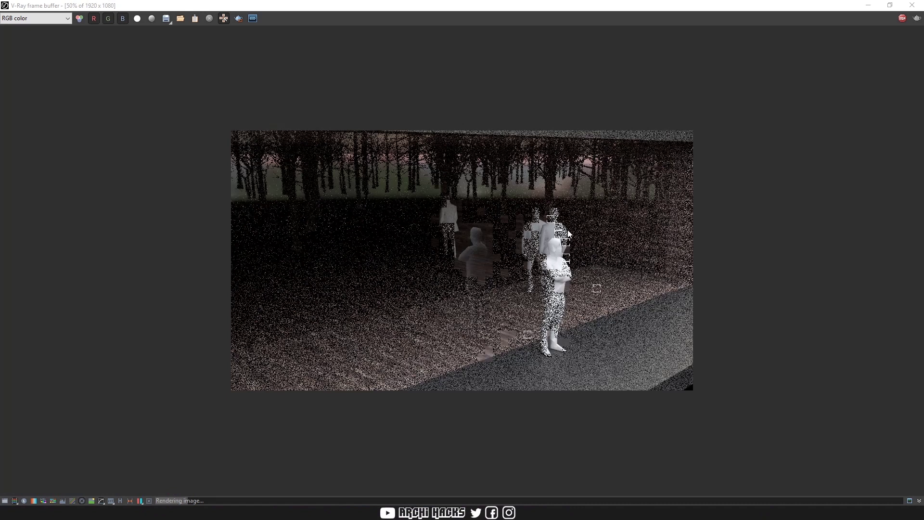
{"action": "scroll", "coordinate": [549, 234], "scroll_direction": "up", "scroll_amount": 1}
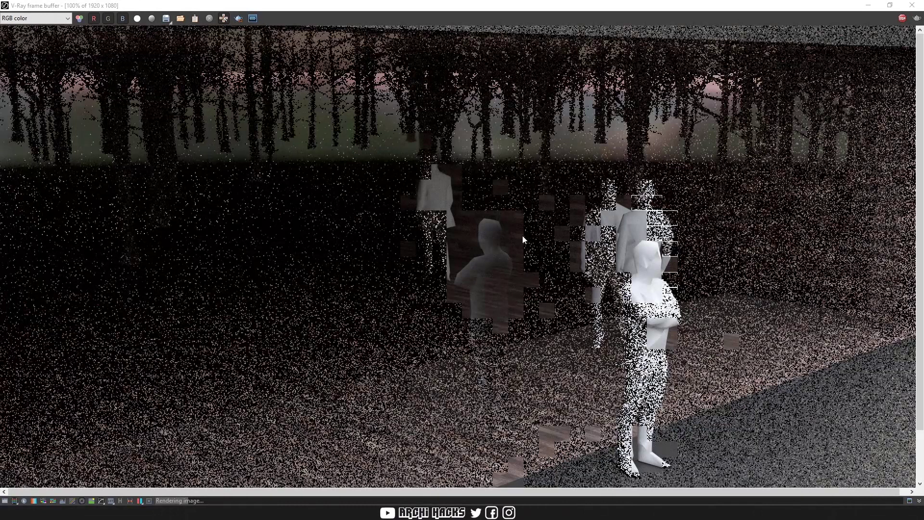
{"action": "scroll", "coordinate": [620, 250], "scroll_direction": "down", "scroll_amount": 1}
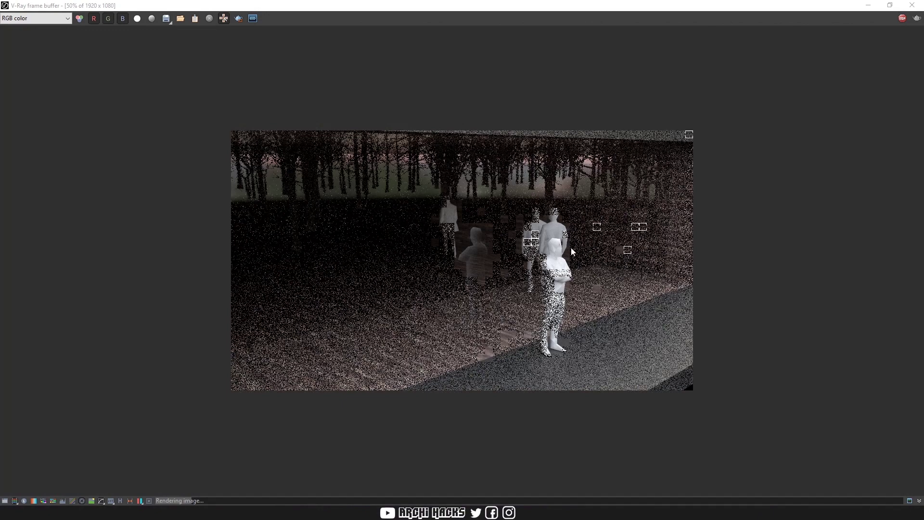
{"action": "scroll", "coordinate": [509, 247], "scroll_direction": "up", "scroll_amount": 2}
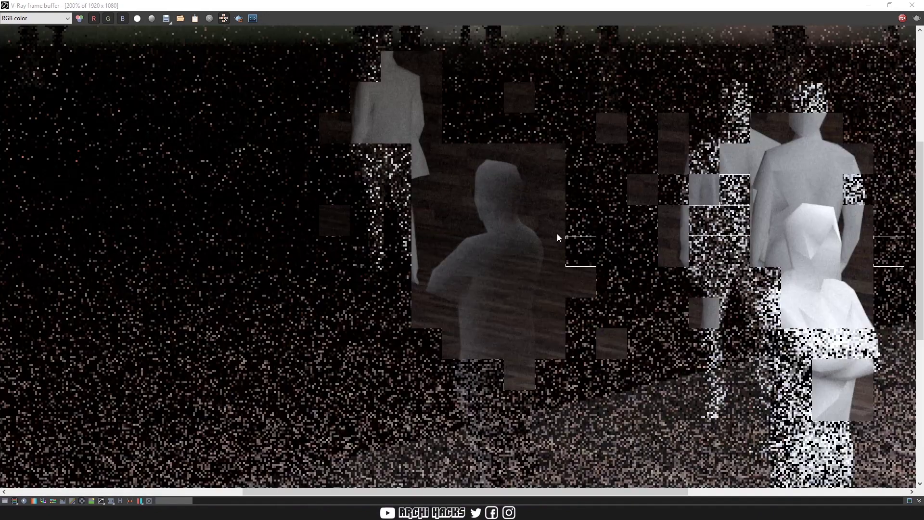
{"action": "scroll", "coordinate": [479, 247], "scroll_direction": "down", "scroll_amount": 1}
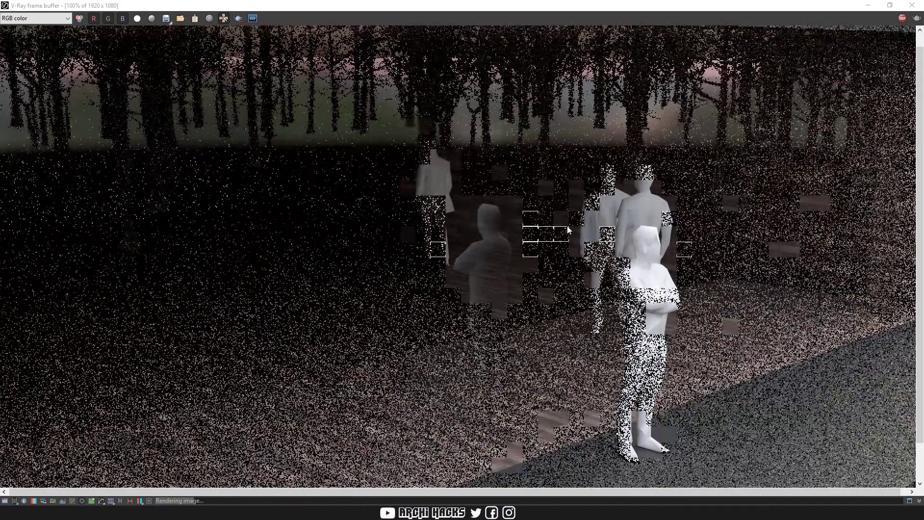
{"action": "left_click", "coordinate": [902, 20]}
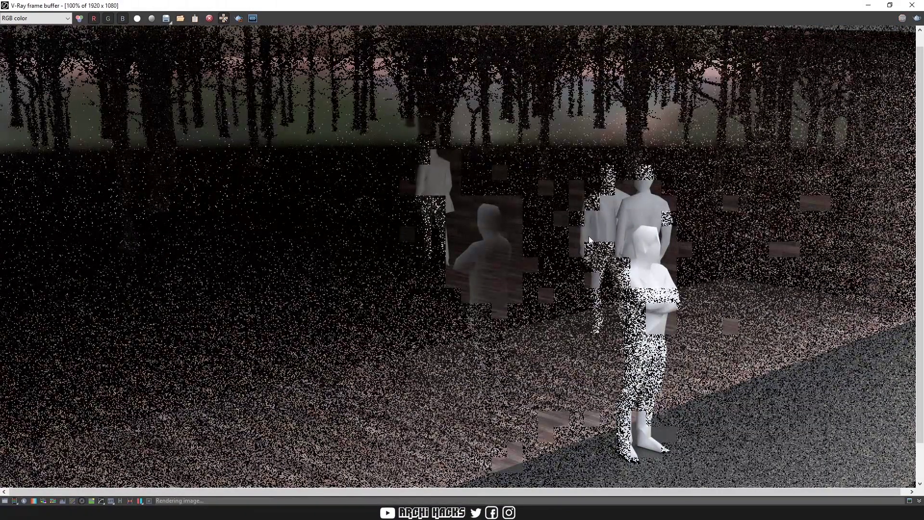
Step: Switch to the window product drawing in Rhino and measure the distance between the inner faces of the two sash glass panes
{"action": "key", "text": "alt+Tab"}
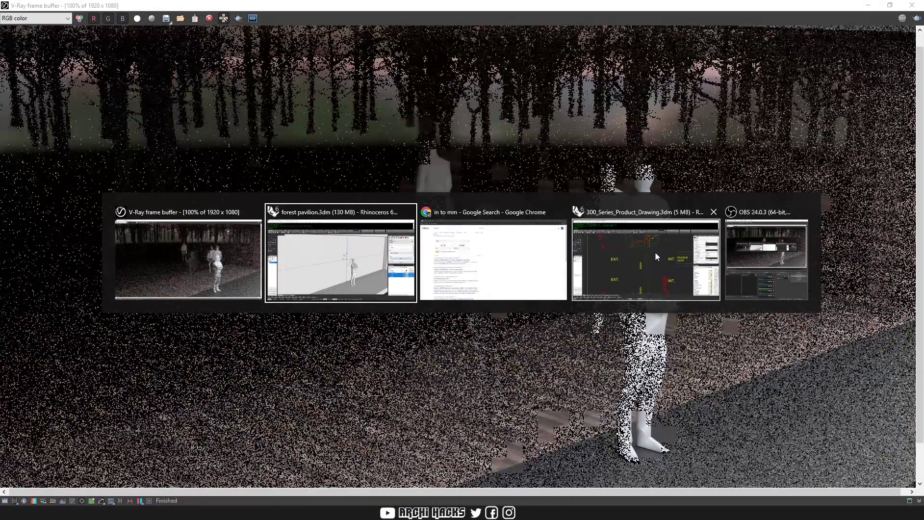
{"action": "scroll", "coordinate": [546, 313], "scroll_direction": "down", "scroll_amount": 5}
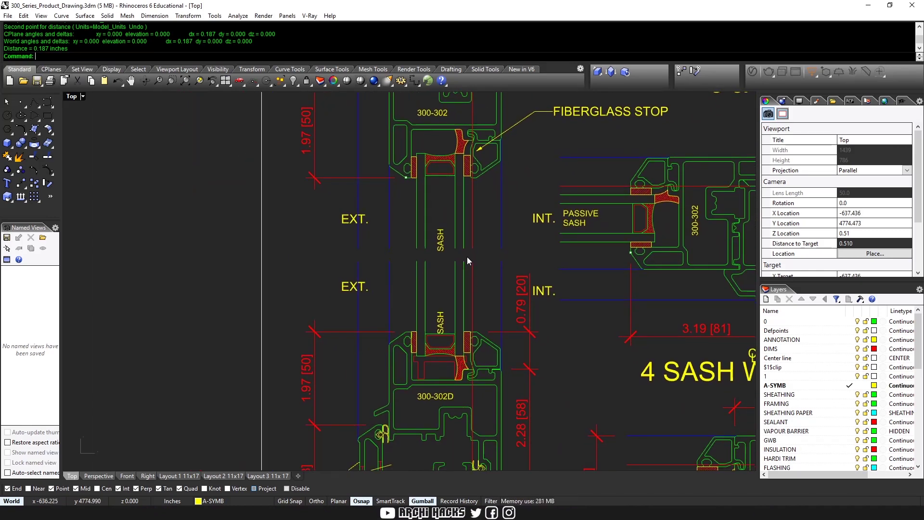
{"action": "scroll", "coordinate": [467, 256], "scroll_direction": "down", "scroll_amount": 4}
{"action": "scroll", "coordinate": [469, 257], "scroll_direction": "up", "scroll_amount": 3}
{"action": "scroll", "coordinate": [461, 268], "scroll_direction": "up", "scroll_amount": 5}
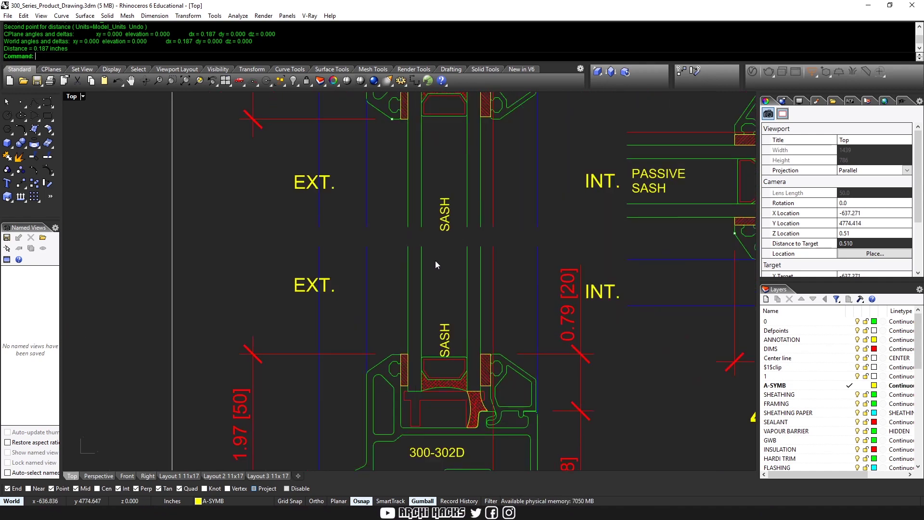
{"action": "type", "text": "di"}
{"action": "key", "text": "Return"}
{"action": "left_click", "coordinate": [467, 246]}
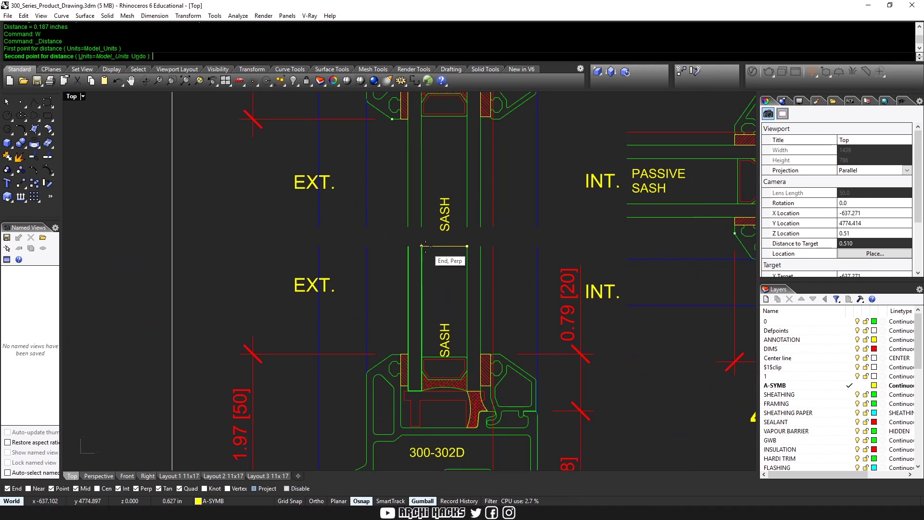
{"action": "left_click", "coordinate": [421, 246]}
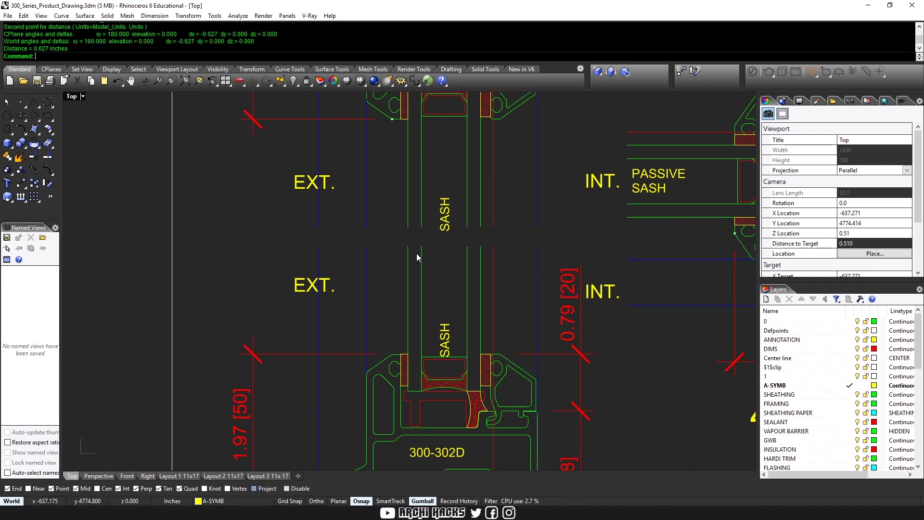
{"action": "type", "text": "di"}
{"action": "key", "text": "Return"}
{"action": "left_click", "coordinate": [422, 246]}
{"action": "left_click", "coordinate": [467, 246]}
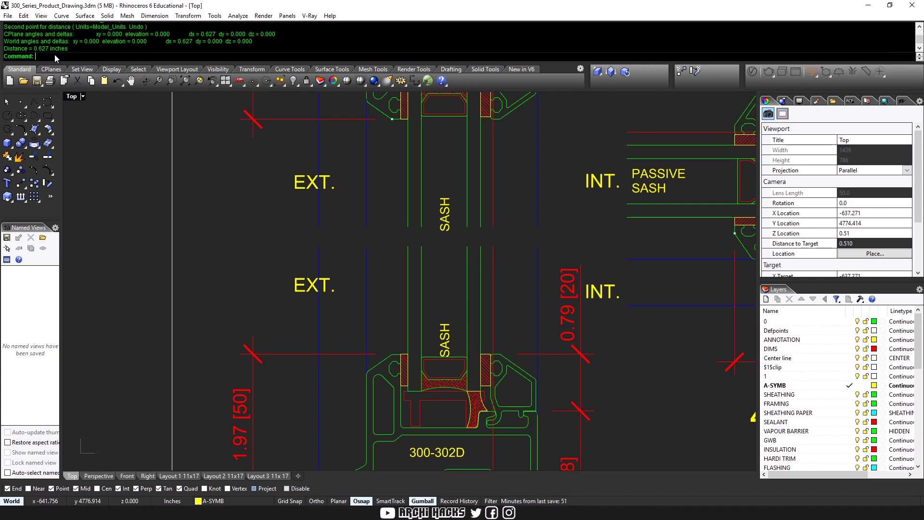
Step: Switch to the browser and convert 0.627 inch to millimetres with the Google unit converter
{"action": "key", "text": "alt+Tab"}
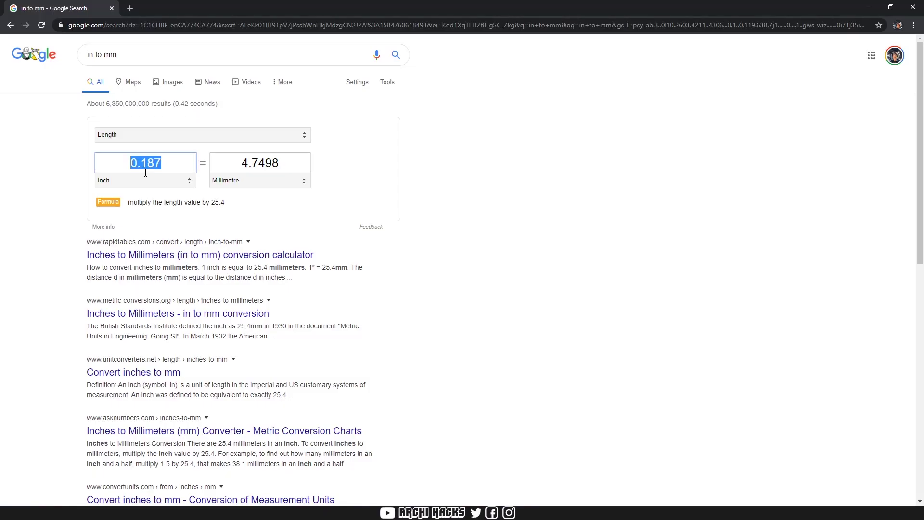
{"action": "type", "text": "0.63"}
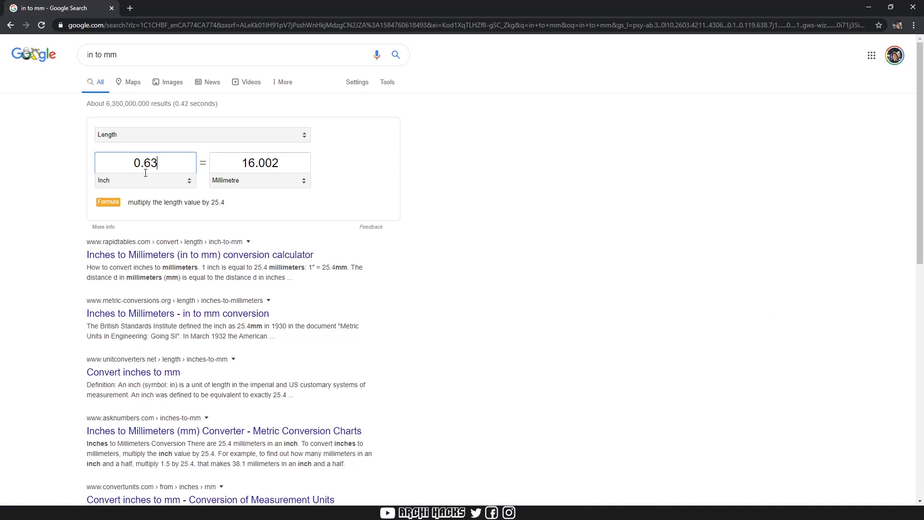
{"action": "key", "text": "BackSpace"}
{"action": "type", "text": "27"}
{"action": "key", "text": "ctrl+a"}
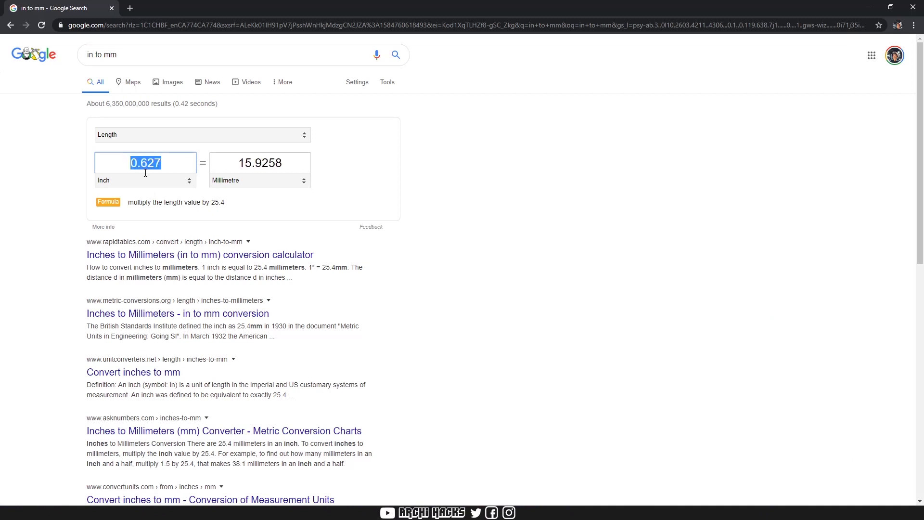
{"action": "double_click", "coordinate": [239, 164]}
{"action": "left_click", "coordinate": [479, 188]}
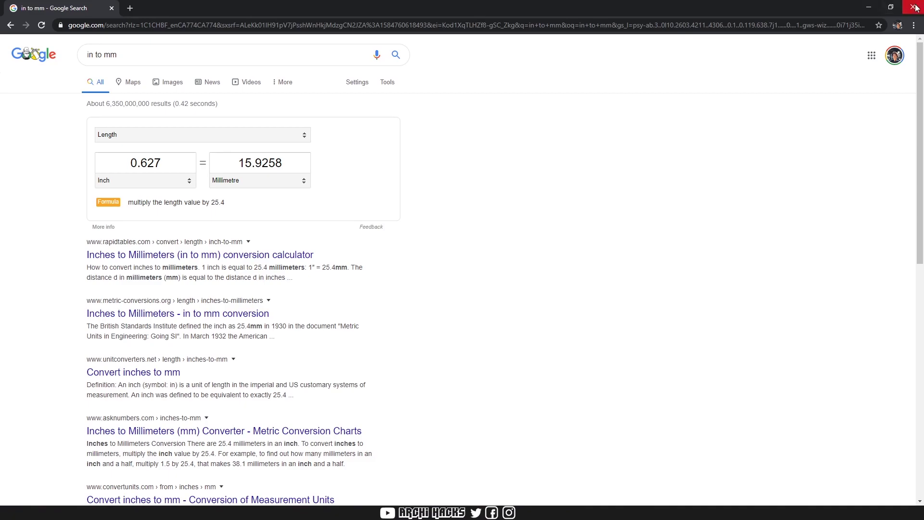
Step: Return to the forest pavilion model, closing the finished render, and copy the front glass panel 16 mm along X as a second pane
{"action": "left_click", "coordinate": [869, 7]}
{"action": "key", "text": "alt+Tab"}
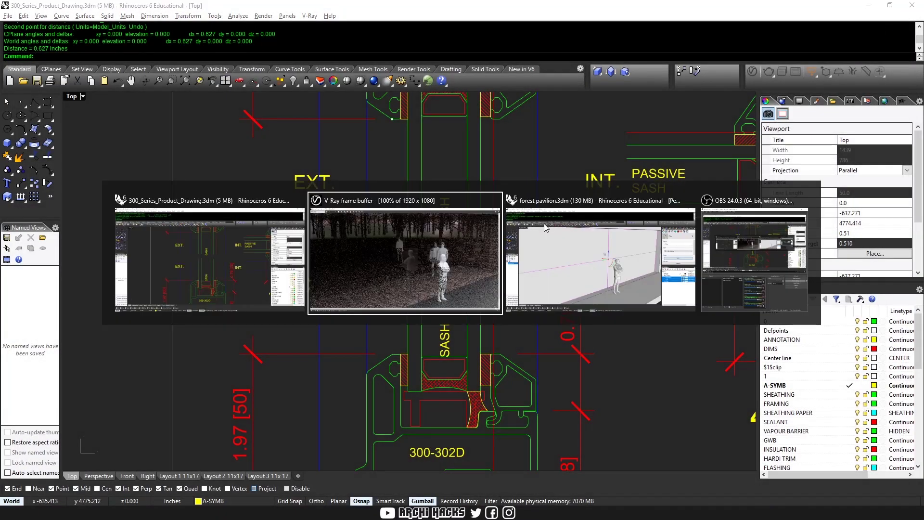
{"action": "left_click", "coordinate": [911, 5]}
{"action": "key", "text": "alt+Tab"}
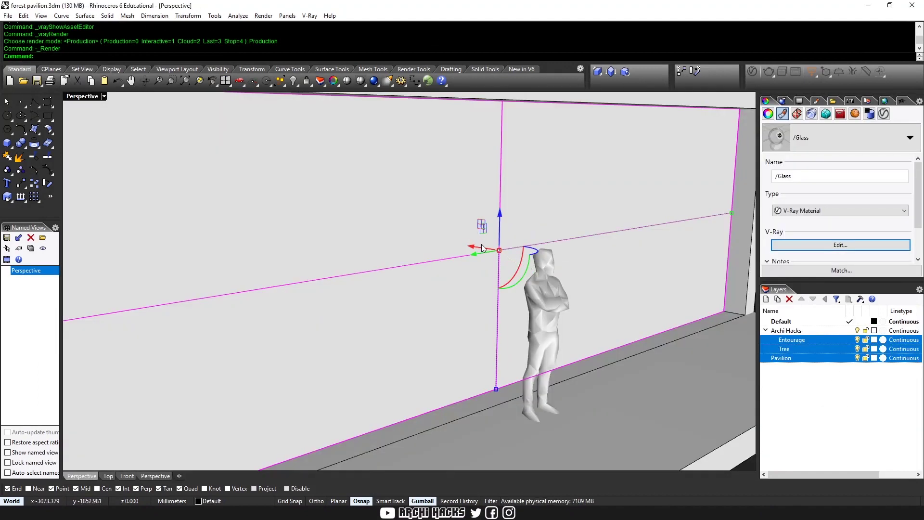
{"action": "left_click", "coordinate": [481, 247]}
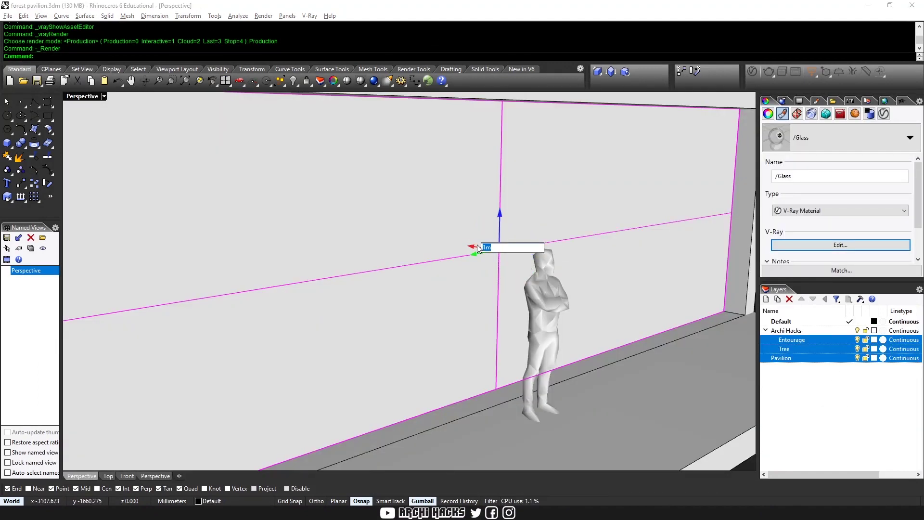
{"action": "type", "text": "16mm"}
{"action": "key", "text": "Return"}
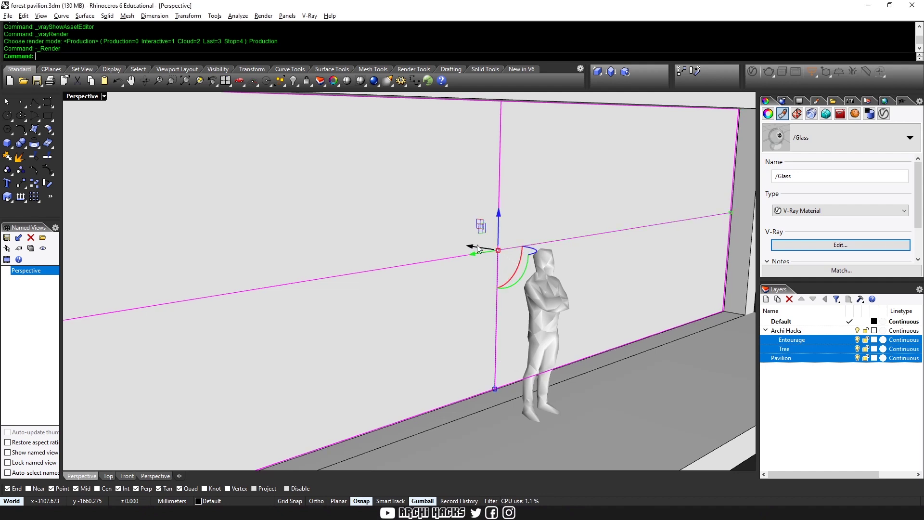
Step: Examine the spacing between the two glass panes in the Top view
{"action": "key", "text": "Escape"}
{"action": "key", "text": "ctrl+m"}
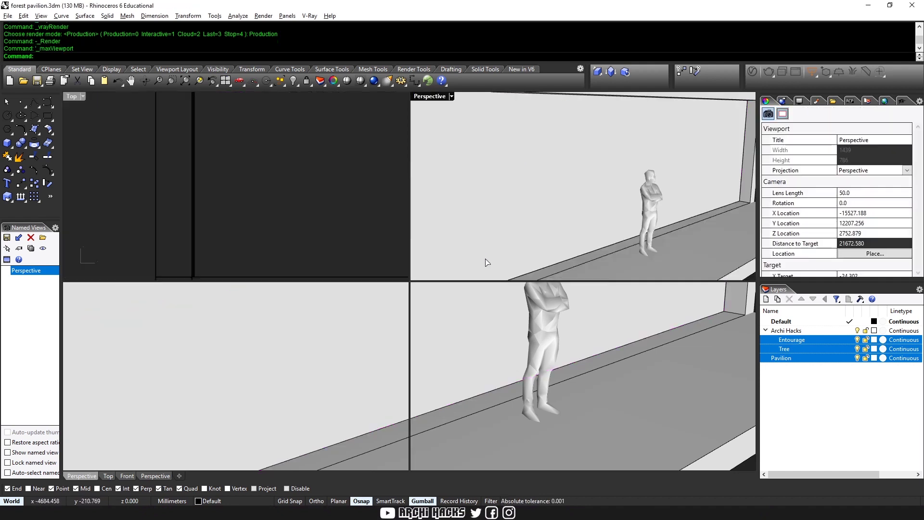
{"action": "key", "text": "ctrl+m"}
{"action": "scroll", "coordinate": [405, 328], "scroll_direction": "up", "scroll_amount": 15}
{"action": "left_click_drag", "start_coordinate": [472, 251], "coordinate": [371, 284]}
{"action": "key", "text": "Escape"}
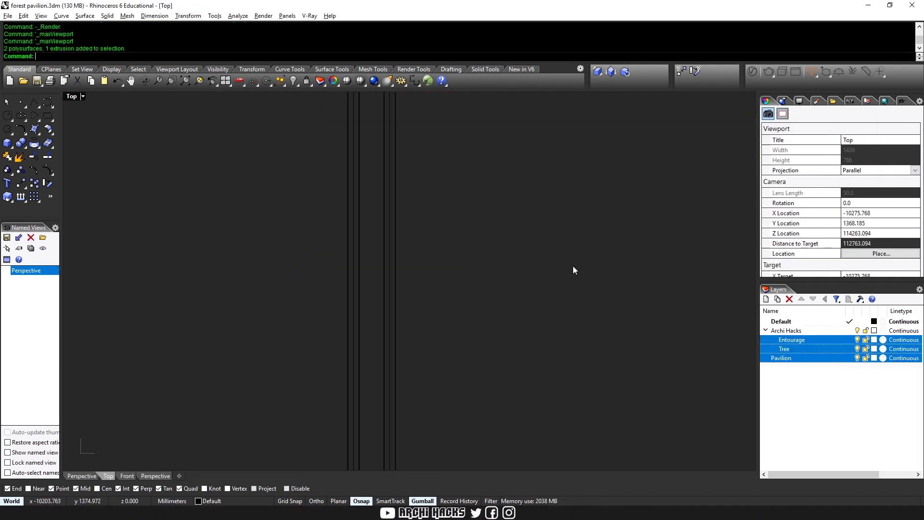
Step: Restore the original perspective view and render it with the two-pane glazing
{"action": "key", "text": "ctrl+m"}
{"action": "left_click", "coordinate": [501, 159]}
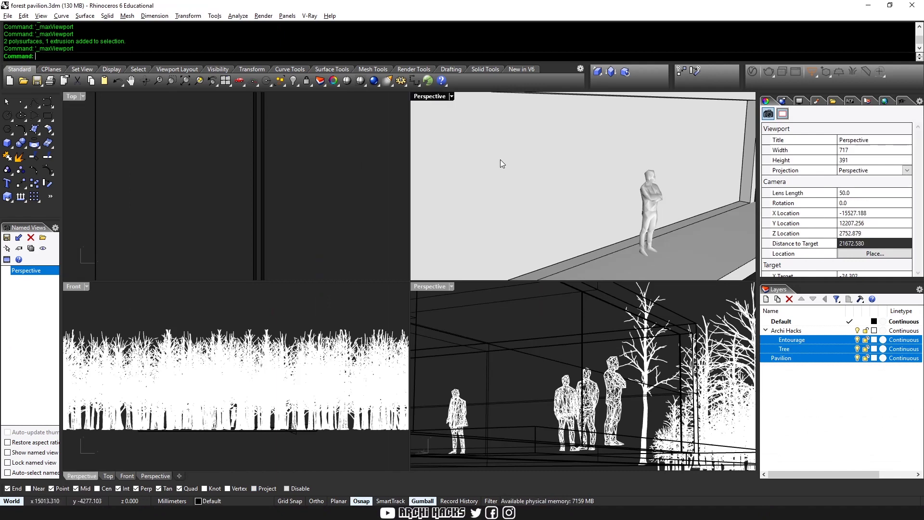
{"action": "right_click_drag", "start_coordinate": [556, 194], "coordinate": [546, 188]}
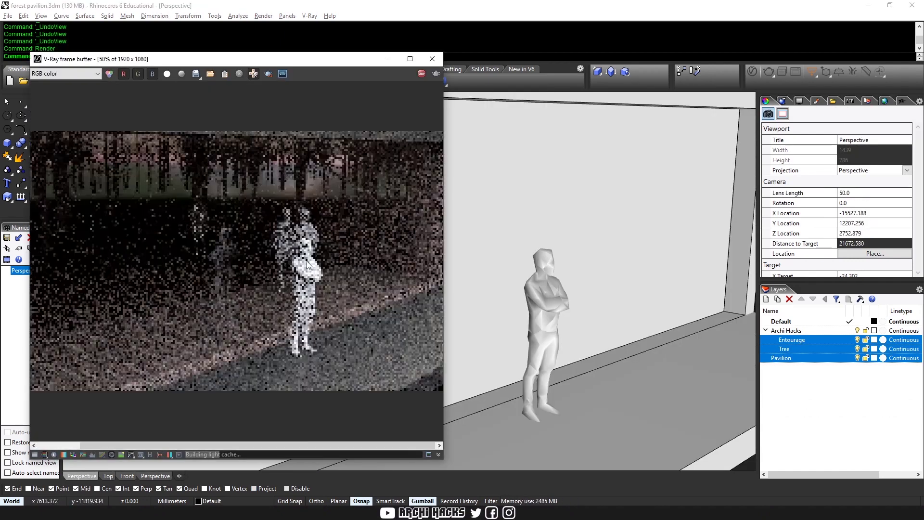
{"action": "left_click", "coordinate": [410, 58]}
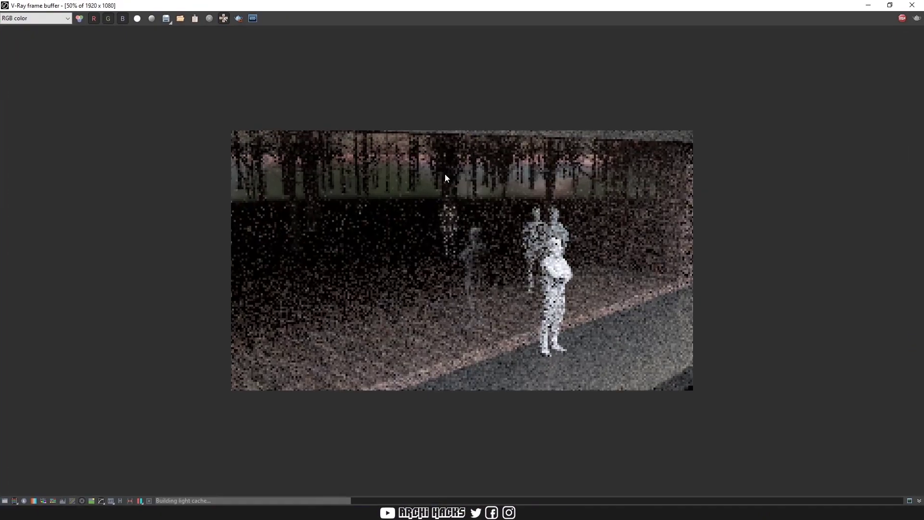
Step: Examine the reflection on the double glazing and the figures behind it at several magnifications, and stop the render
{"action": "scroll", "coordinate": [486, 204], "scroll_direction": "up", "scroll_amount": 1}
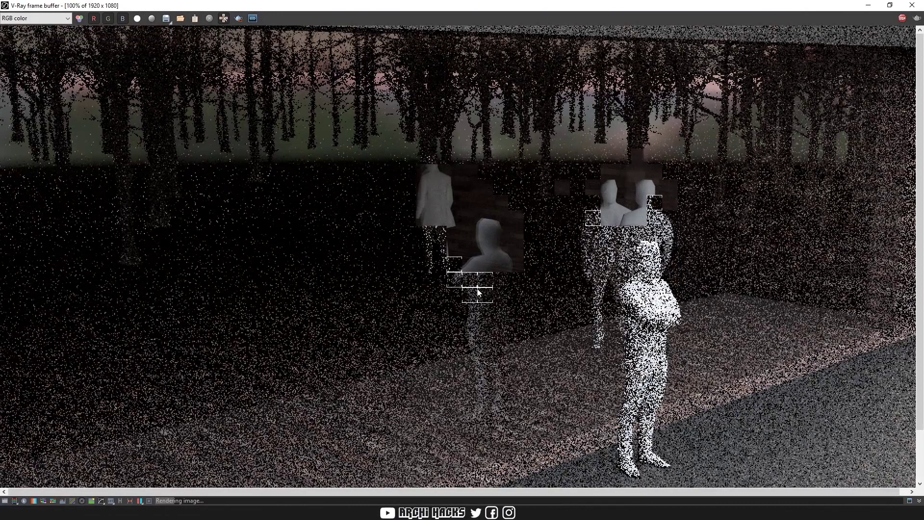
{"action": "scroll", "coordinate": [502, 236], "scroll_direction": "up", "scroll_amount": 1}
{"action": "scroll", "coordinate": [460, 220], "scroll_direction": "up", "scroll_amount": 1}
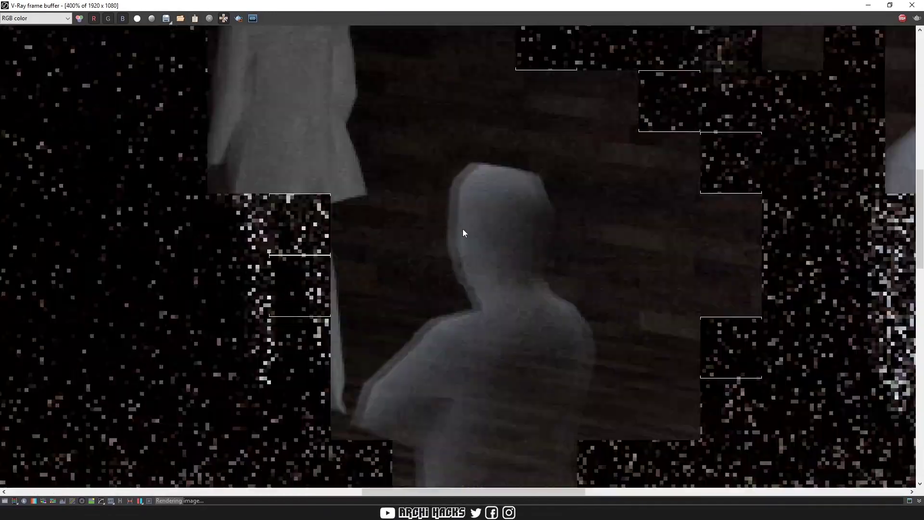
{"action": "scroll", "coordinate": [364, 404], "scroll_direction": "down", "scroll_amount": 1}
{"action": "scroll", "coordinate": [469, 285], "scroll_direction": "down", "scroll_amount": 1}
{"action": "scroll", "coordinate": [472, 288], "scroll_direction": "up", "scroll_amount": 1}
{"action": "scroll", "coordinate": [411, 282], "scroll_direction": "up", "scroll_amount": 2}
{"action": "scroll", "coordinate": [394, 305], "scroll_direction": "down", "scroll_amount": 1}
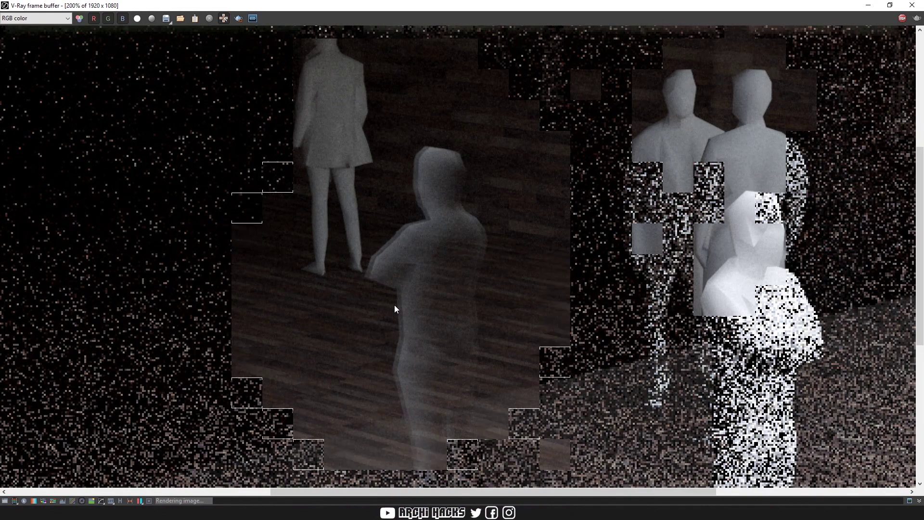
{"action": "scroll", "coordinate": [737, 111], "scroll_direction": "down", "scroll_amount": 1}
{"action": "scroll", "coordinate": [740, 99], "scroll_direction": "up", "scroll_amount": 1}
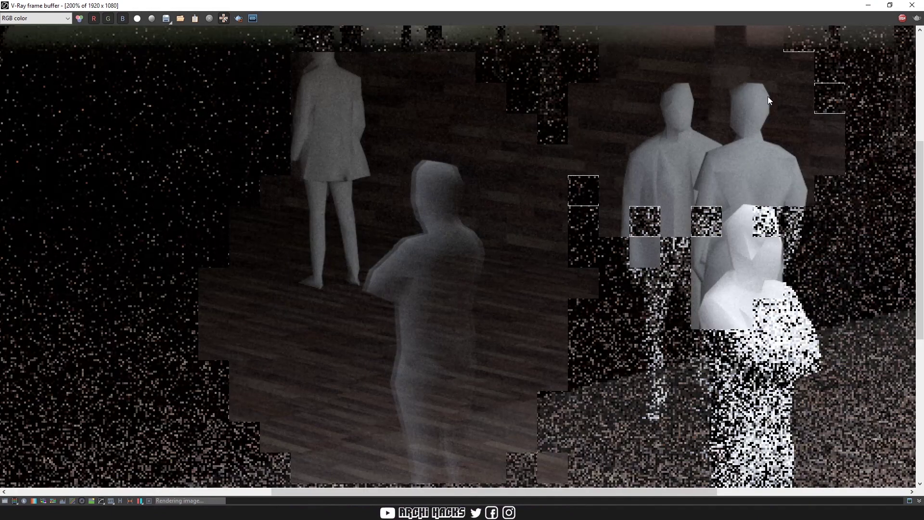
{"action": "scroll", "coordinate": [697, 163], "scroll_direction": "down", "scroll_amount": 1}
{"action": "scroll", "coordinate": [640, 177], "scroll_direction": "up", "scroll_amount": 1}
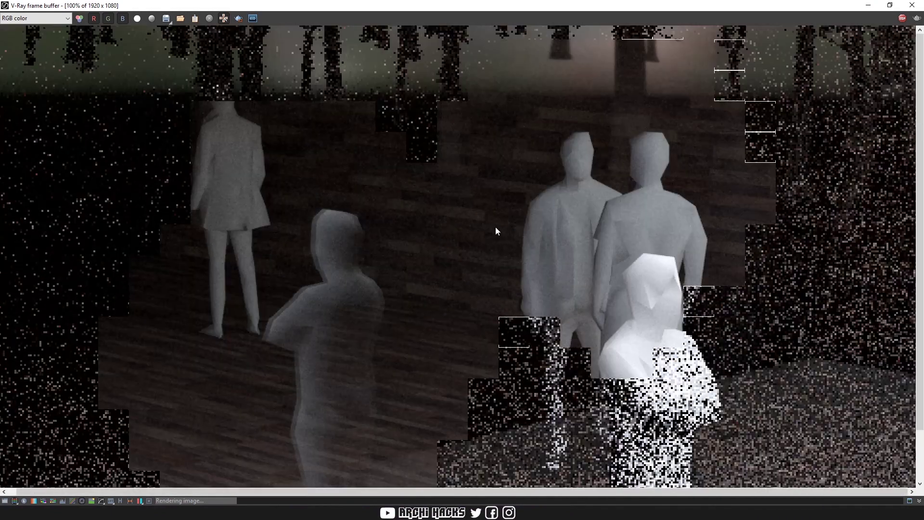
{"action": "scroll", "coordinate": [568, 218], "scroll_direction": "down", "scroll_amount": 1}
{"action": "scroll", "coordinate": [534, 229], "scroll_direction": "down", "scroll_amount": 1}
{"action": "scroll", "coordinate": [547, 224], "scroll_direction": "up", "scroll_amount": 1}
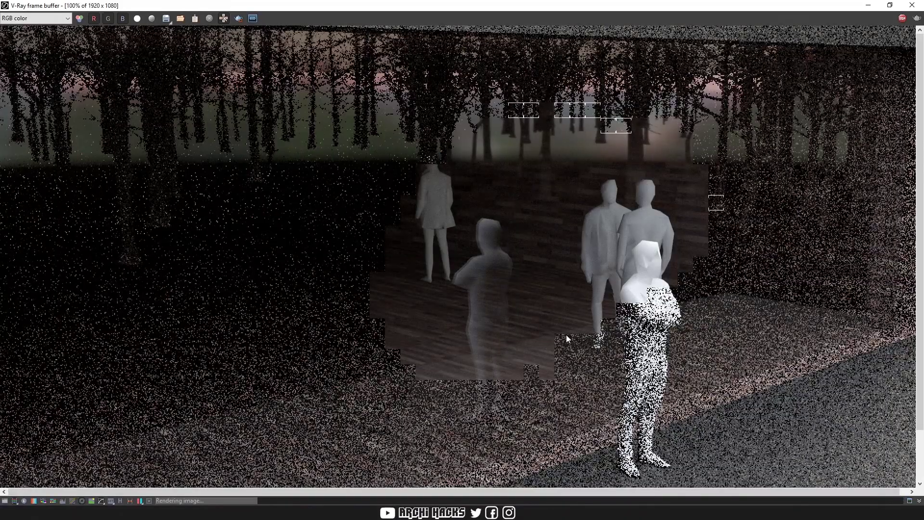
{"action": "scroll", "coordinate": [547, 224], "scroll_direction": "down", "scroll_amount": 1}
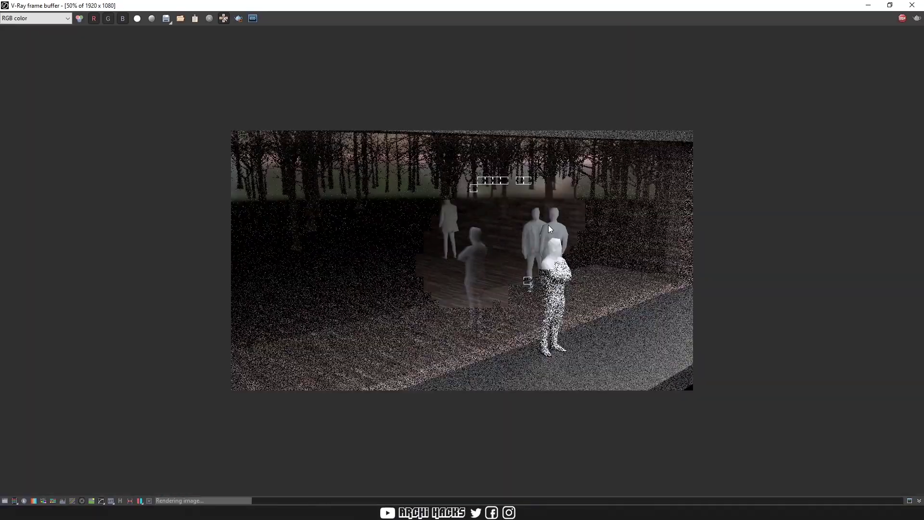
{"action": "scroll", "coordinate": [548, 225], "scroll_direction": "up", "scroll_amount": 1}
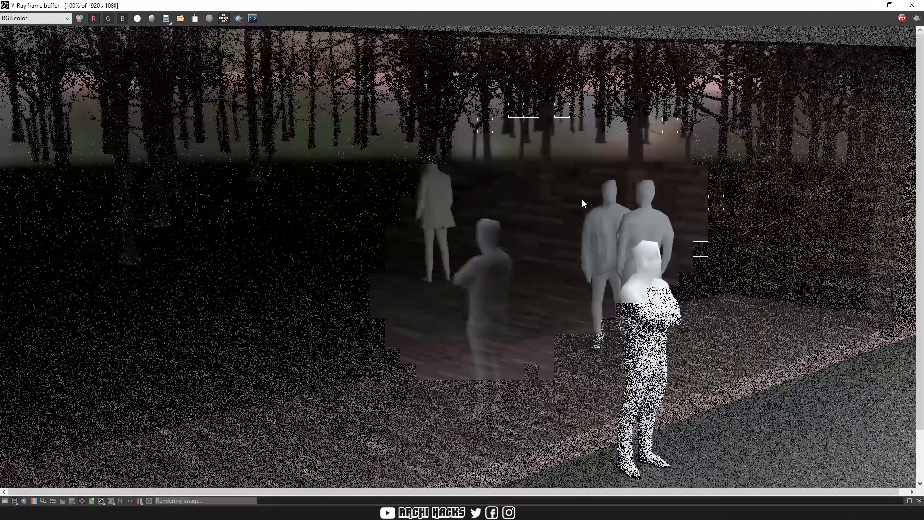
{"action": "left_click", "coordinate": [902, 18]}
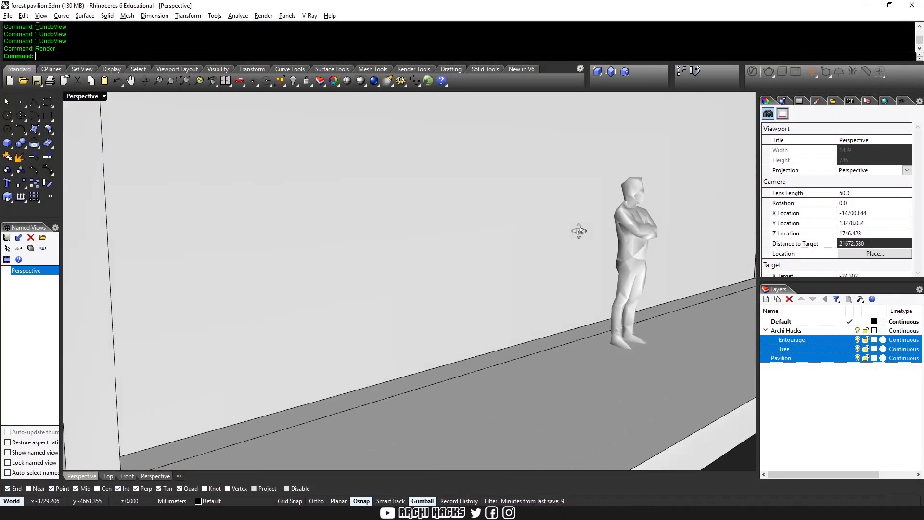
Step: Scale both glass panes in one direction along their length from their end in the Top view to 1500 mm
{"action": "left_click", "coordinate": [535, 251]}
{"action": "key", "text": "ctrl+m"}
{"action": "key", "text": "ctrl+m"}
{"action": "left_click_drag", "start_coordinate": [501, 283], "coordinate": [420, 307]}
{"action": "scroll", "coordinate": [443, 299], "scroll_direction": "down", "scroll_amount": 6}
{"action": "right_click_drag", "start_coordinate": [484, 321], "coordinate": [475, 294]}
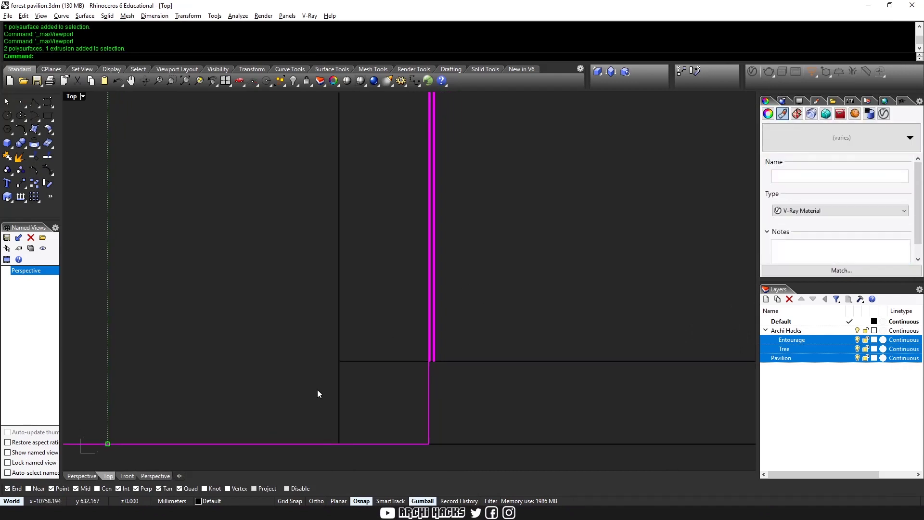
{"action": "left_click", "coordinate": [448, 346]}
{"action": "scroll", "coordinate": [448, 350], "scroll_direction": "up", "scroll_amount": 4}
{"action": "left_click_drag", "start_coordinate": [449, 355], "coordinate": [419, 363]}
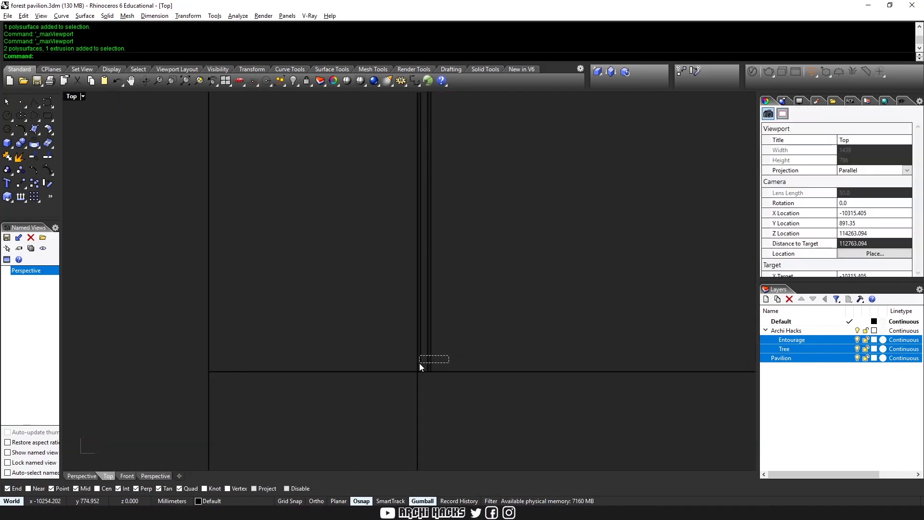
{"action": "right_click_drag", "start_coordinate": [474, 178], "coordinate": [467, 337]}
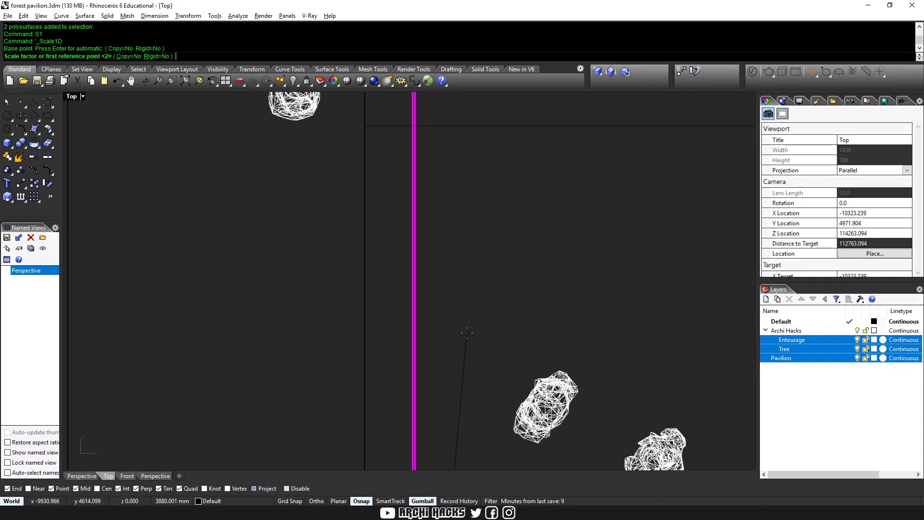
{"action": "right_click_drag", "start_coordinate": [474, 197], "coordinate": [429, 146]}
{"action": "scroll", "coordinate": [422, 138], "scroll_direction": "up", "scroll_amount": 4}
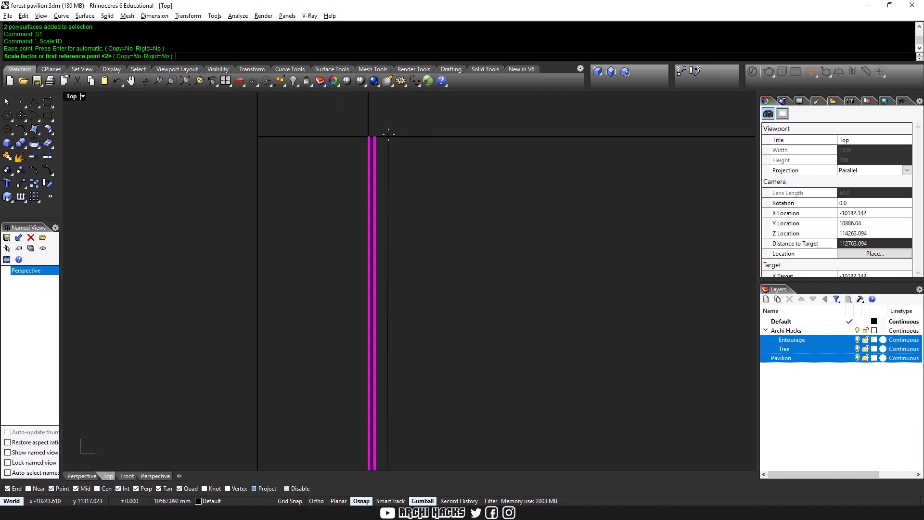
{"action": "scroll", "coordinate": [379, 137], "scroll_direction": "up", "scroll_amount": 2}
{"action": "left_click", "coordinate": [374, 137]}
{"action": "type", "text": "1500"}
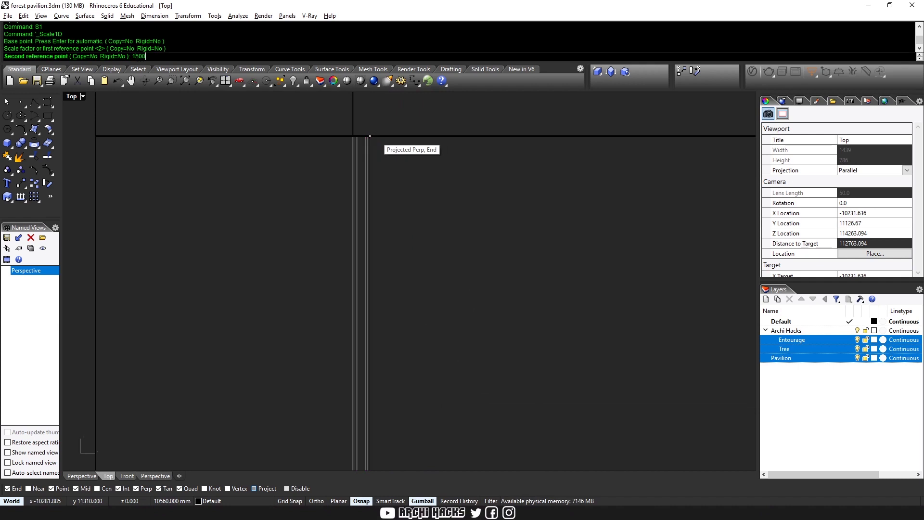
{"action": "key", "text": "Return"}
Step: Frame the shortened glass panes in the Top view and examine their length and position at the pavilion's corner
{"action": "type", "text": "ZS"}
{"action": "key", "text": "Return"}
{"action": "mouse_move", "coordinate": [474, 387]}
{"action": "right_mouse_down"}
{"action": "mouse_move", "coordinate": [489, 351]}
{"action": "mouse_move", "coordinate": [482, 388]}
{"action": "right_mouse_up"}
{"action": "right_click_drag", "start_coordinate": [467, 420], "coordinate": [432, 407]}
{"action": "scroll", "coordinate": [426, 406], "scroll_direction": "down", "scroll_amount": 5}
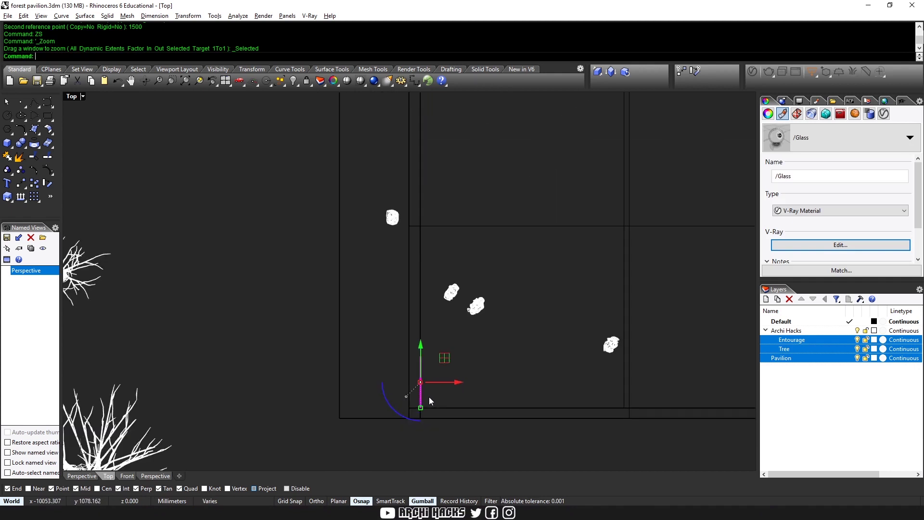
{"action": "right_click_drag", "start_coordinate": [438, 304], "coordinate": [416, 316]}
{"action": "scroll", "coordinate": [404, 385], "scroll_direction": "up", "scroll_amount": 1}
{"action": "scroll", "coordinate": [405, 383], "scroll_direction": "down", "scroll_amount": 1}
{"action": "scroll", "coordinate": [404, 388], "scroll_direction": "up", "scroll_amount": 4}
{"action": "right_click_drag", "start_coordinate": [403, 402], "coordinate": [434, 294]}
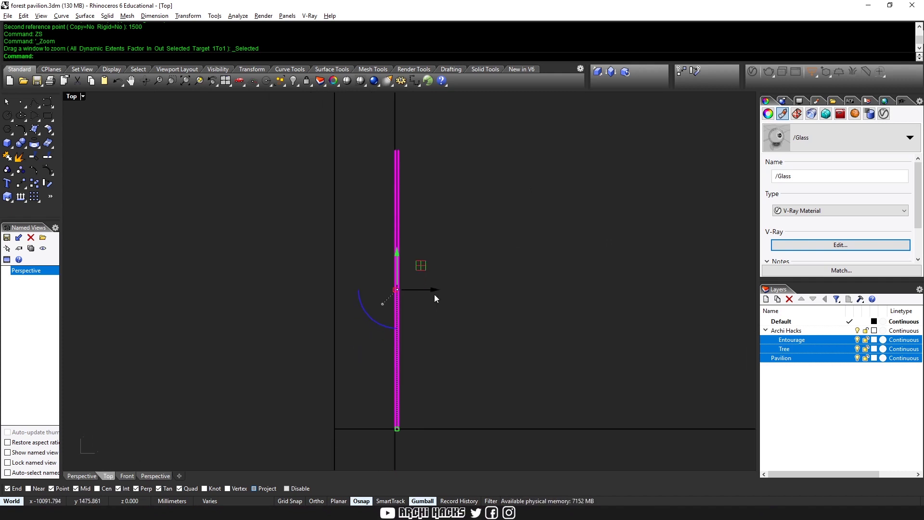
Step: Array the pair of glass panes with 1 in X, 10 in Y and 1 in Z at a Y spacing of 1510 mm
{"action": "type", "text": "Array"}
{"action": "key", "text": "Return"}
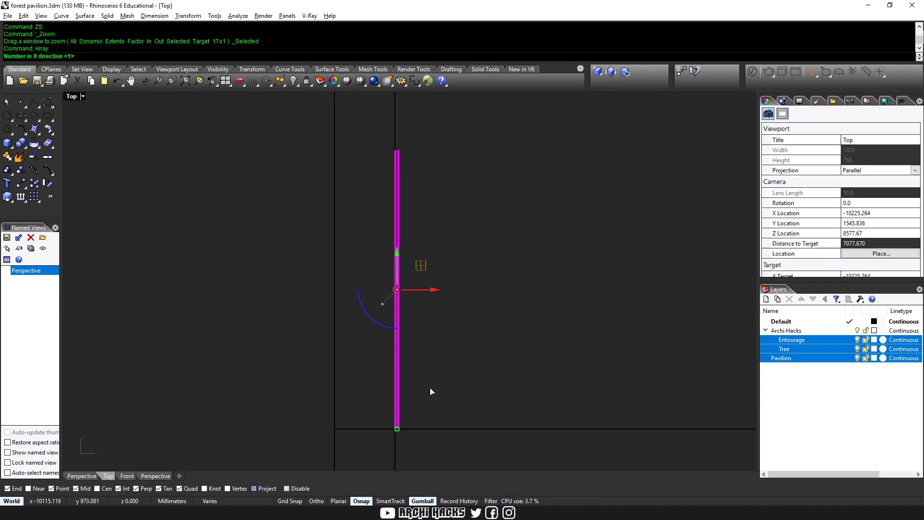
{"action": "type", "text": "1"}
{"action": "key", "text": "Return"}
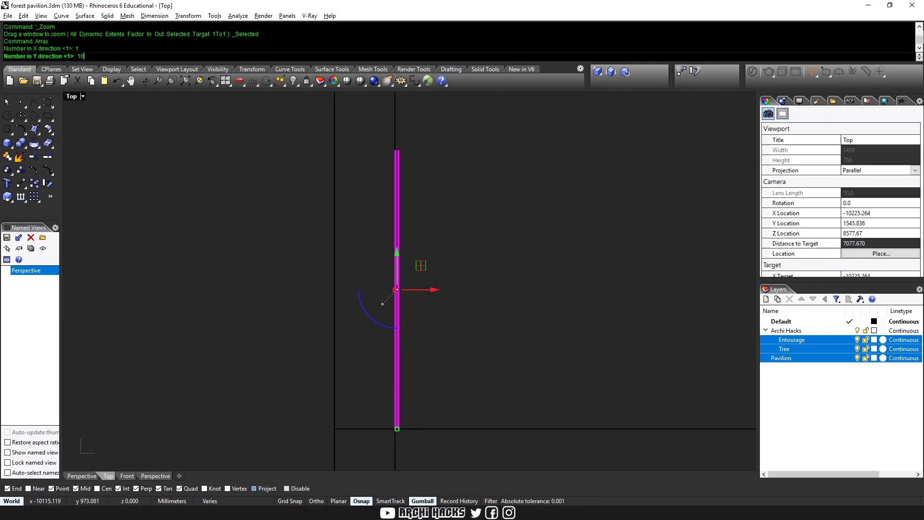
{"action": "key", "text": "Return"}
{"action": "type", "text": "1"}
{"action": "key", "text": "Return"}
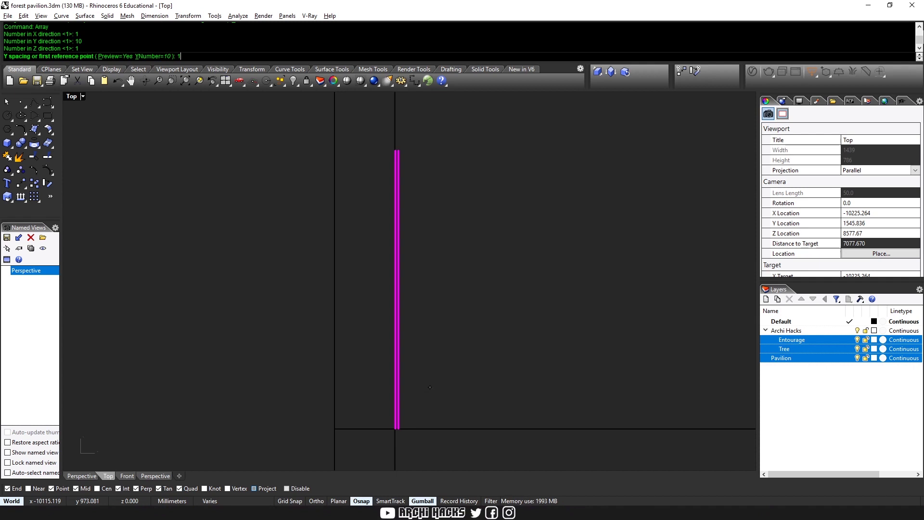
{"action": "type", "text": "10"}
{"action": "key", "text": "Return"}
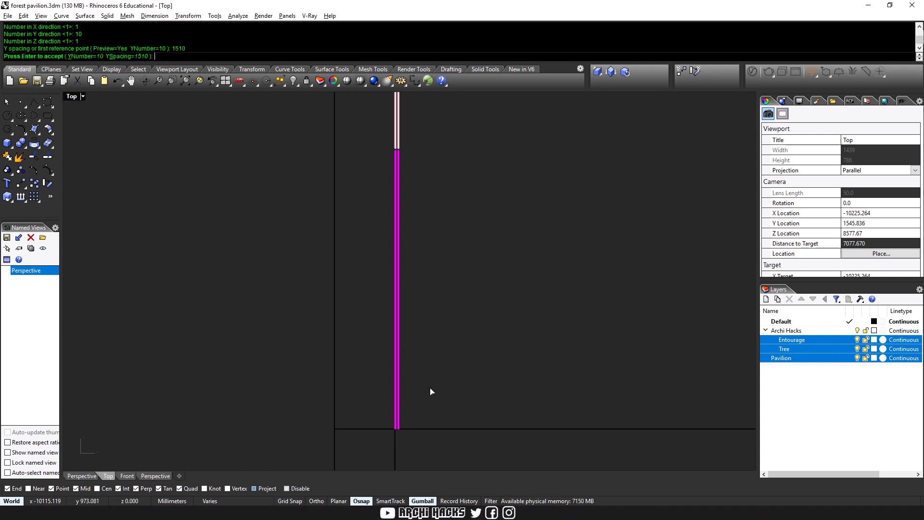
{"action": "key", "text": "Return"}
Step: Examine the gap between adjacent arrayed glass panels in the Top view
{"action": "scroll", "coordinate": [432, 166], "scroll_direction": "up", "scroll_amount": 4}
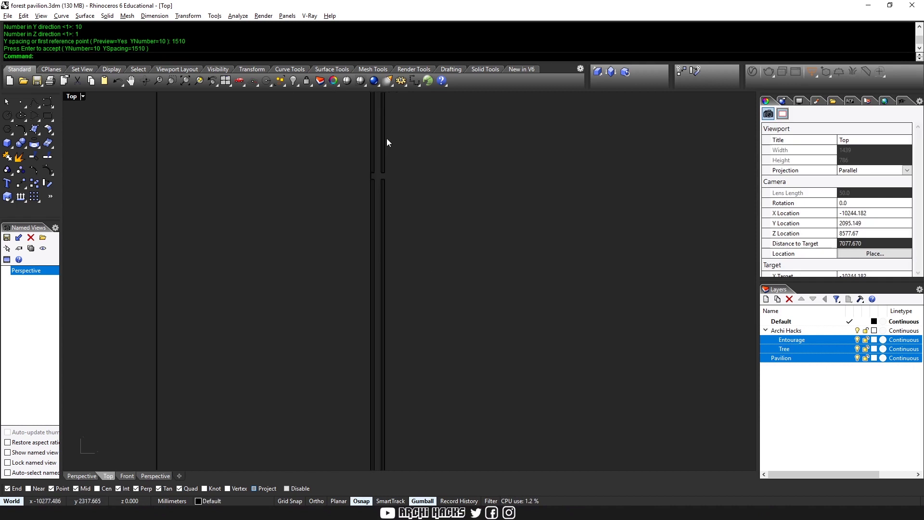
{"action": "scroll", "coordinate": [383, 211], "scroll_direction": "down", "scroll_amount": 3}
{"action": "left_click_drag", "start_coordinate": [407, 191], "coordinate": [369, 225]}
{"action": "left_click", "coordinate": [482, 227]}
{"action": "scroll", "coordinate": [455, 226], "scroll_direction": "down", "scroll_amount": 2}
{"action": "scroll", "coordinate": [427, 206], "scroll_direction": "up", "scroll_amount": 4}
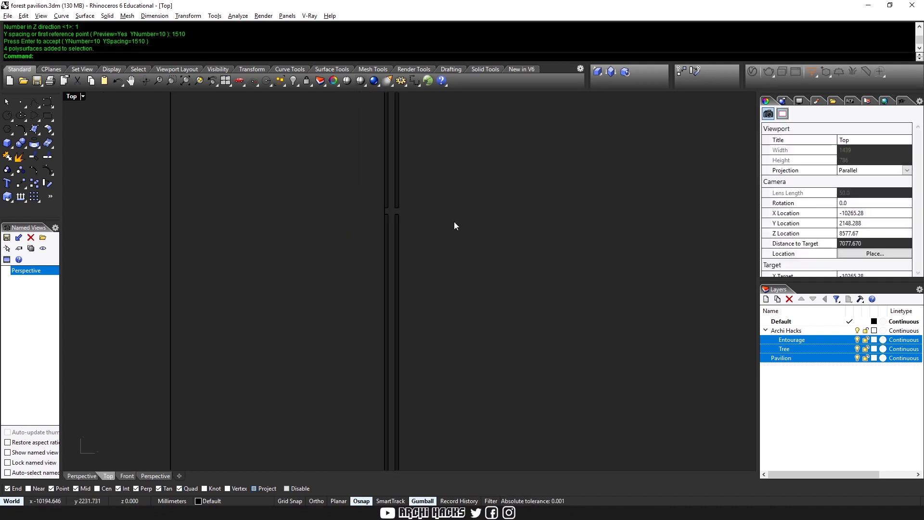
{"action": "scroll", "coordinate": [428, 206], "scroll_direction": "down", "scroll_amount": 4}
Step: Switch to the perspective view, render it with the divided double glazing, and magnify the figures behind the glass to 200%
{"action": "key", "text": "ctrl+m"}
{"action": "right_click_drag", "start_coordinate": [561, 228], "coordinate": [547, 348]}
{"action": "key", "text": "ctrl+m"}
{"action": "key", "text": "ctrl+alt+s"}
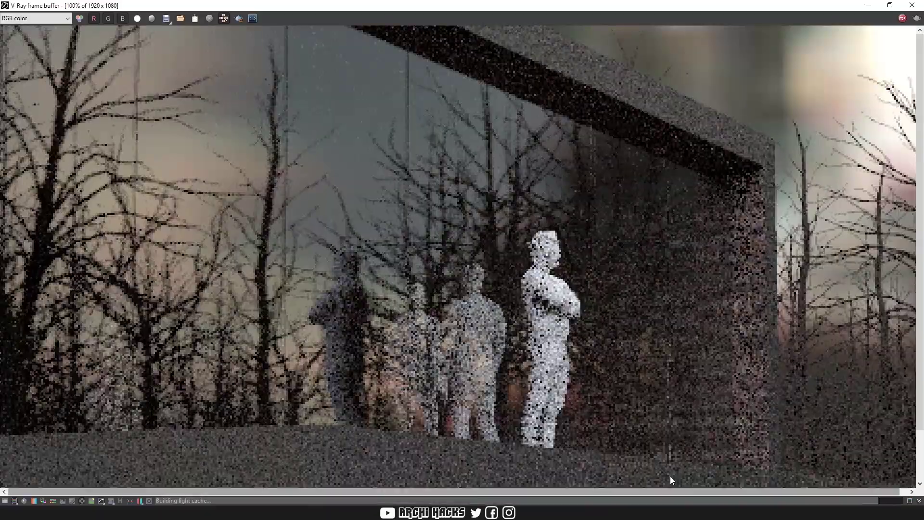
{"action": "scroll", "coordinate": [433, 327], "scroll_direction": "up", "scroll_amount": 1}
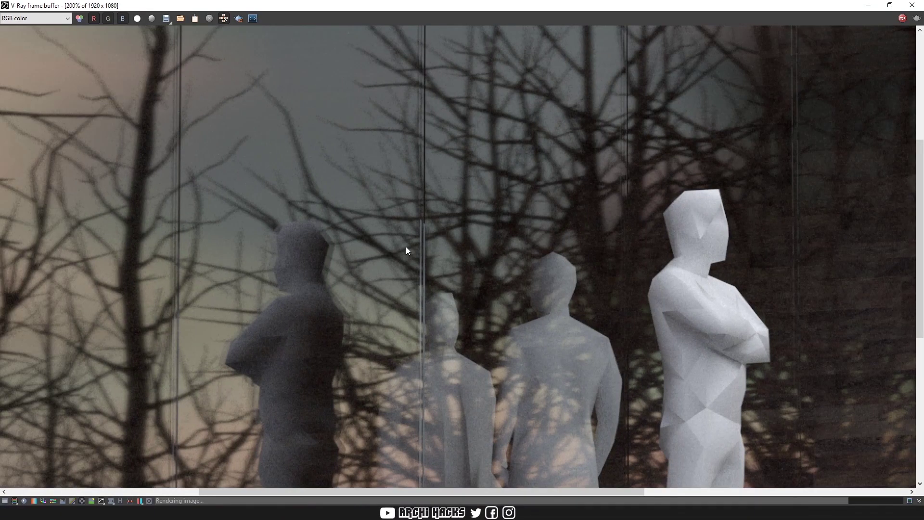